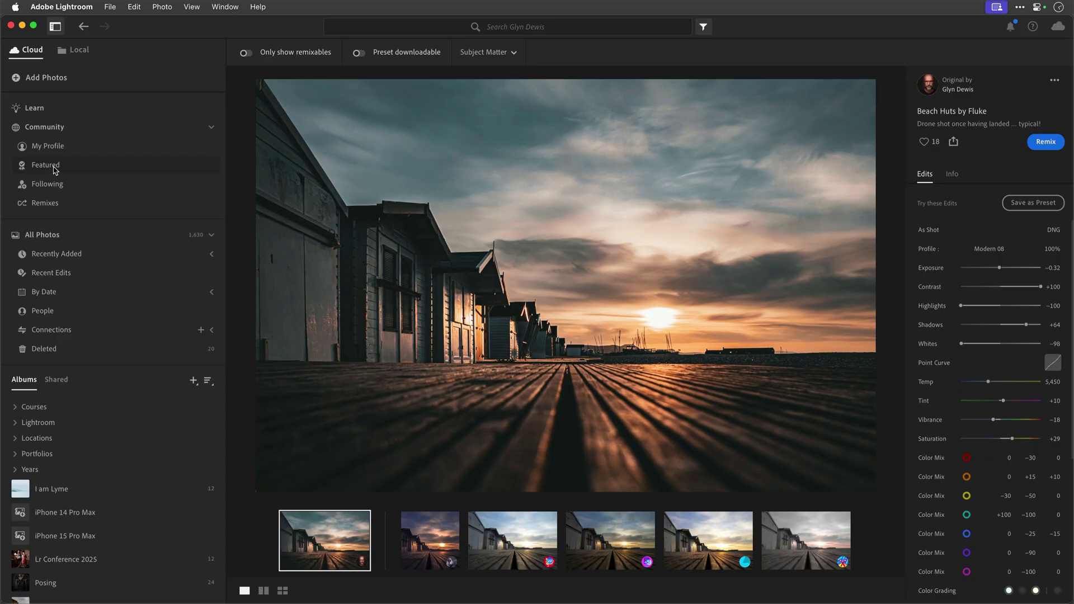
# - Open the Featured feed of Community edits
pyautogui.click(46, 165)
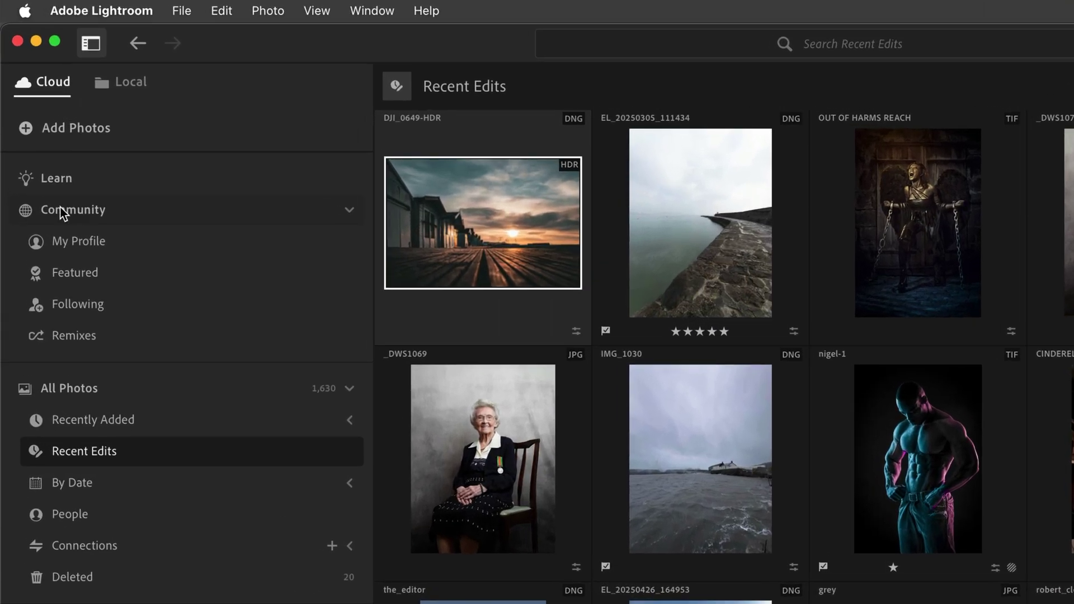
# - Open My Profile under Community and scroll through the posted Edits grid
pyautogui.click(72, 243)
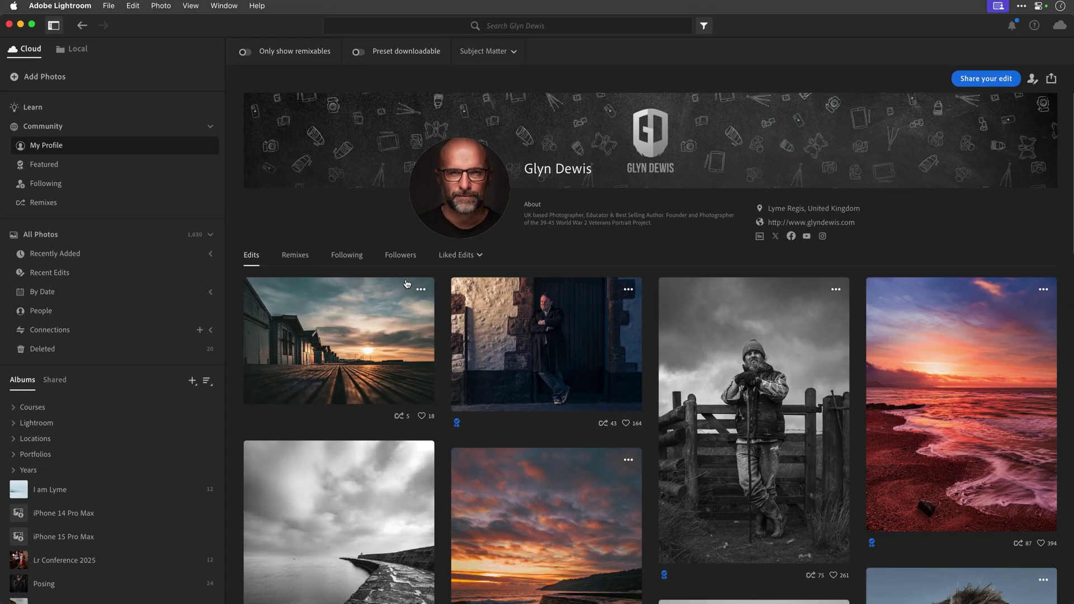
pyautogui.scroll(-2, 510, 281)
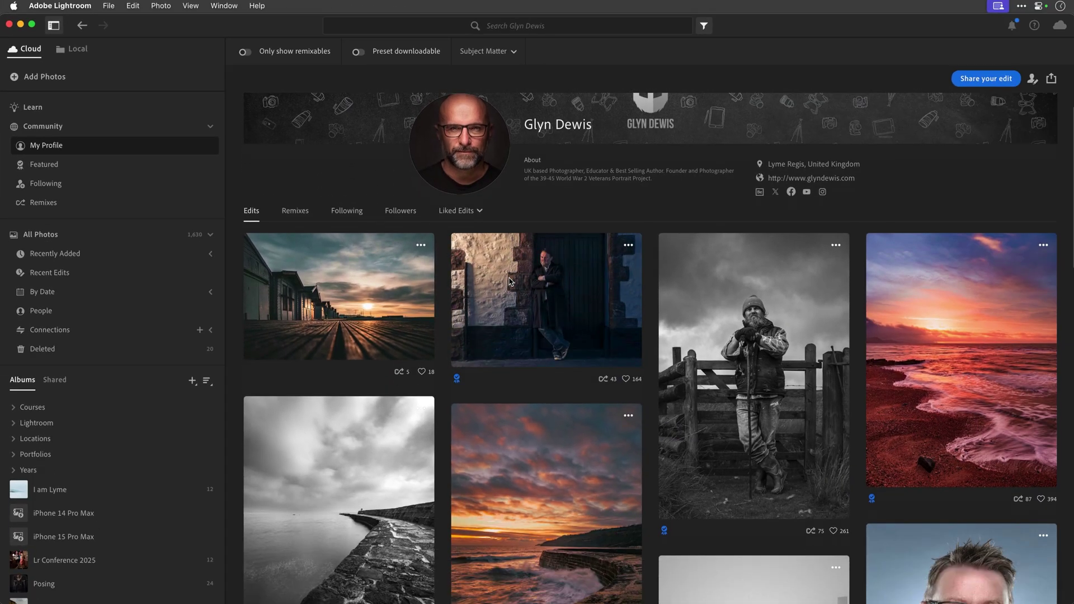
pyautogui.scroll(-4, 510, 282)
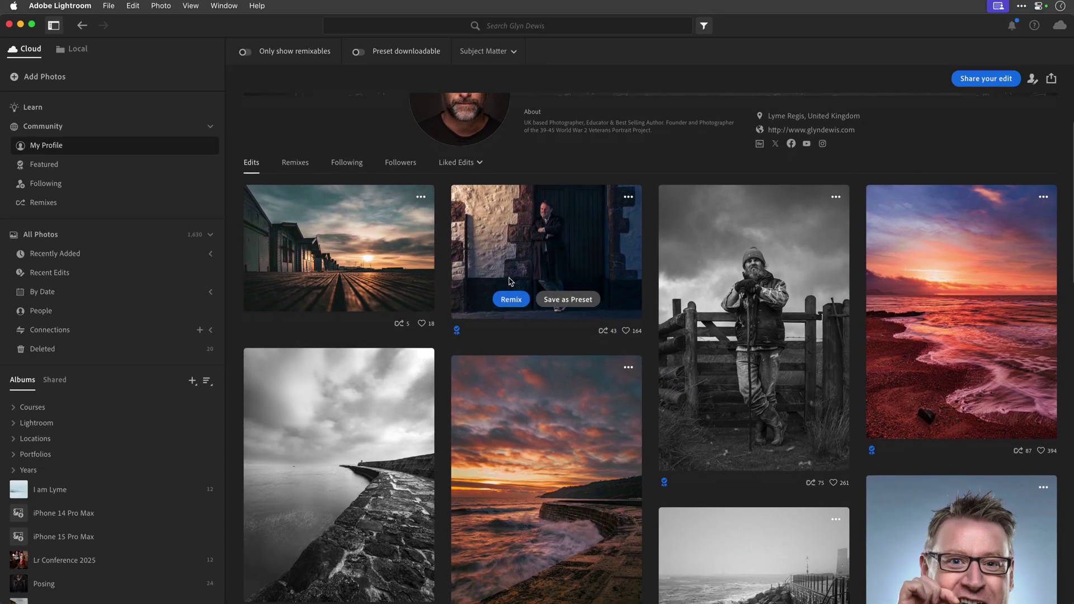
pyautogui.scroll(-6, 510, 281)
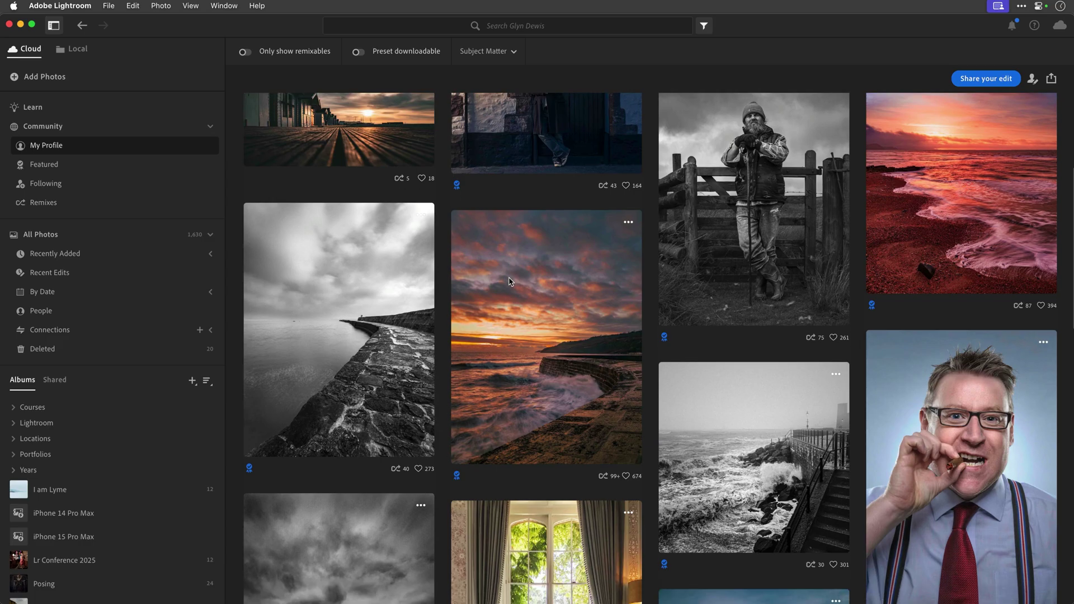
pyautogui.scroll(-5, 510, 281)
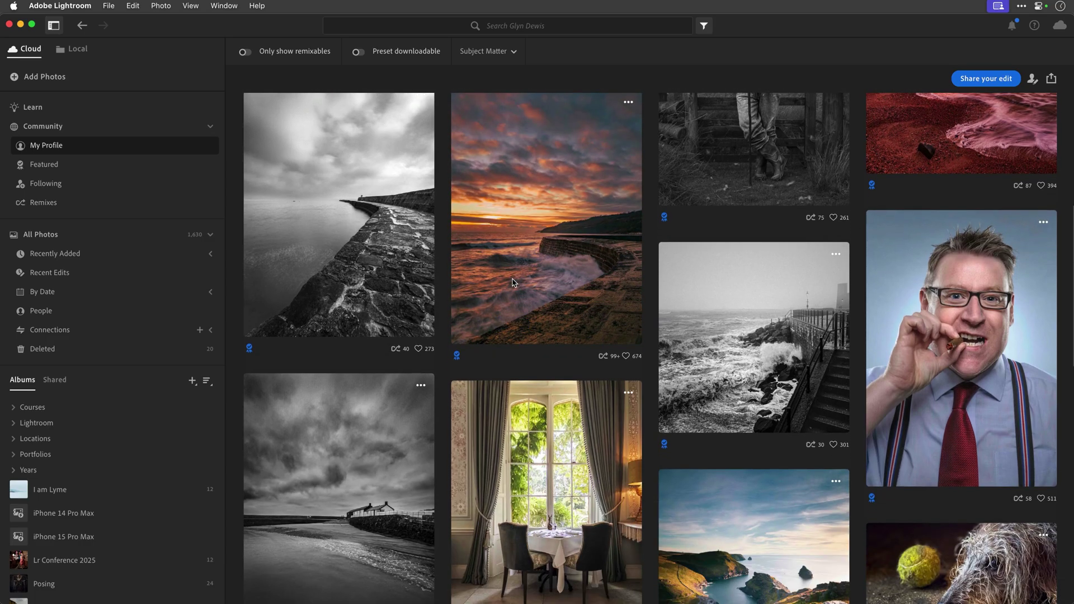
pyautogui.scroll(-4, 512, 281)
pyautogui.scroll(12, 513, 281)
pyautogui.scroll(5, 514, 283)
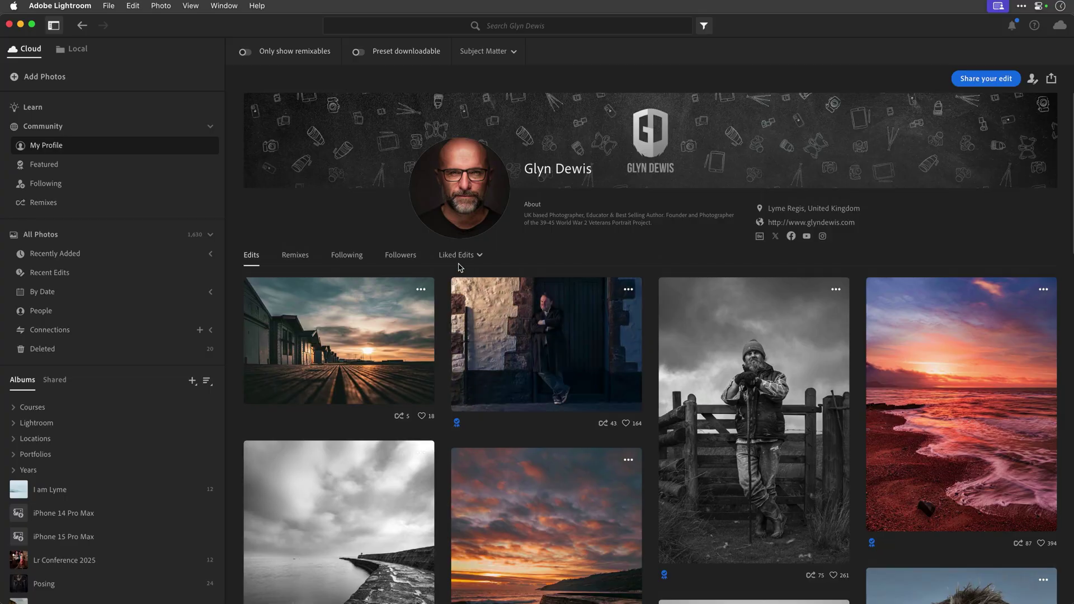
pyautogui.moveTo(418, 288)
pyautogui.moveTo(722, 357)
pyautogui.scroll(-20, 692, 231)
pyautogui.scroll(-15, 691, 232)
pyautogui.scroll(-15, 691, 232)
pyautogui.scroll(20, 691, 232)
pyautogui.scroll(-20, 594, 224)
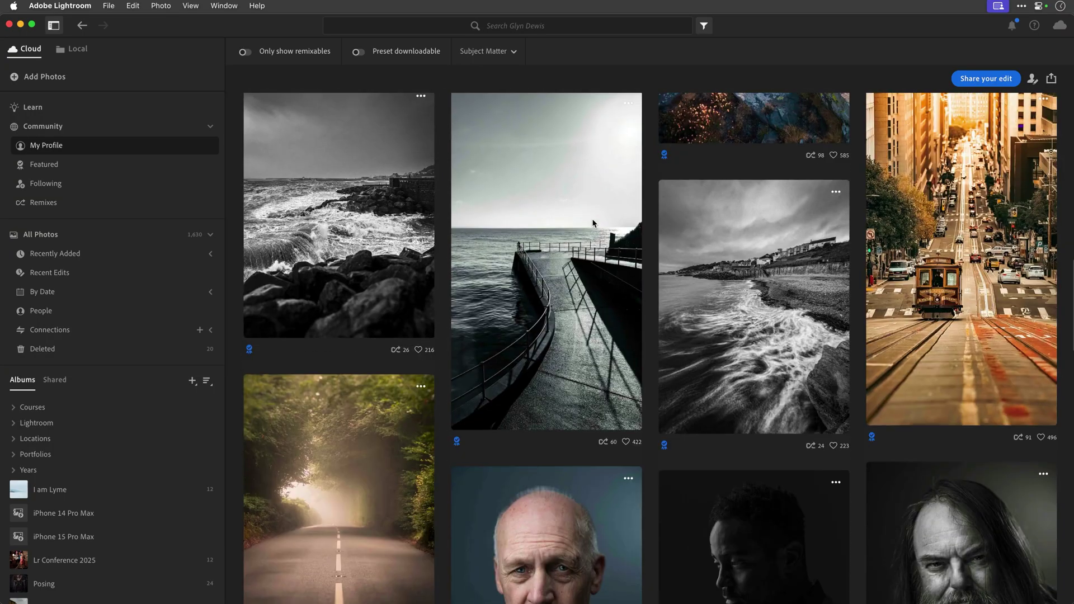
pyautogui.scroll(-5, 594, 223)
pyautogui.scroll(3, 594, 223)
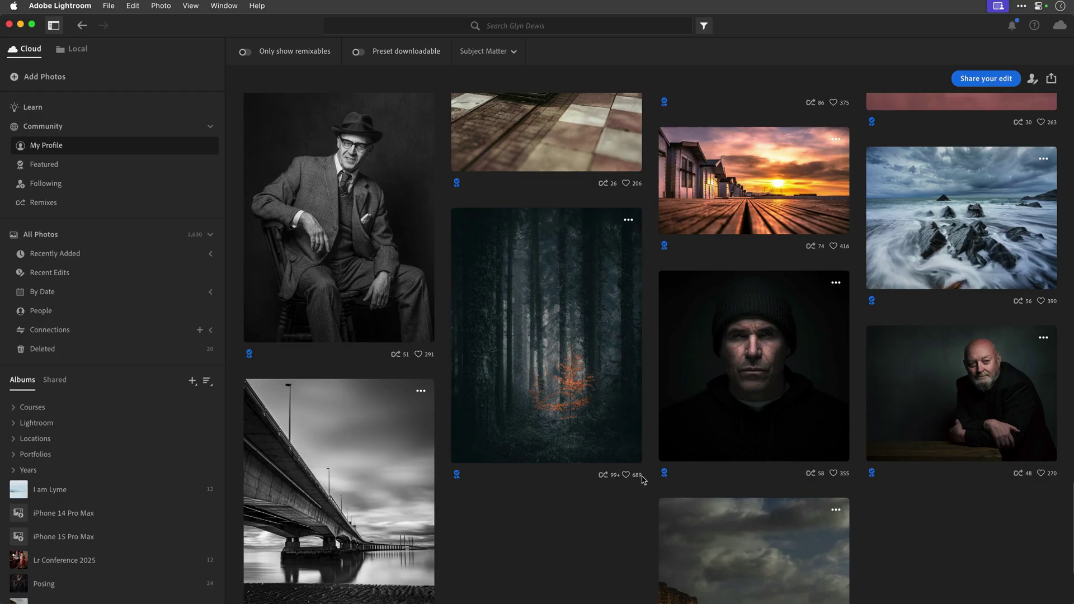
pyautogui.moveTo(683, 373)
pyautogui.moveTo(587, 356)
# - Open the Dark and Moody forest edit from the profile
pyautogui.click(570, 352)
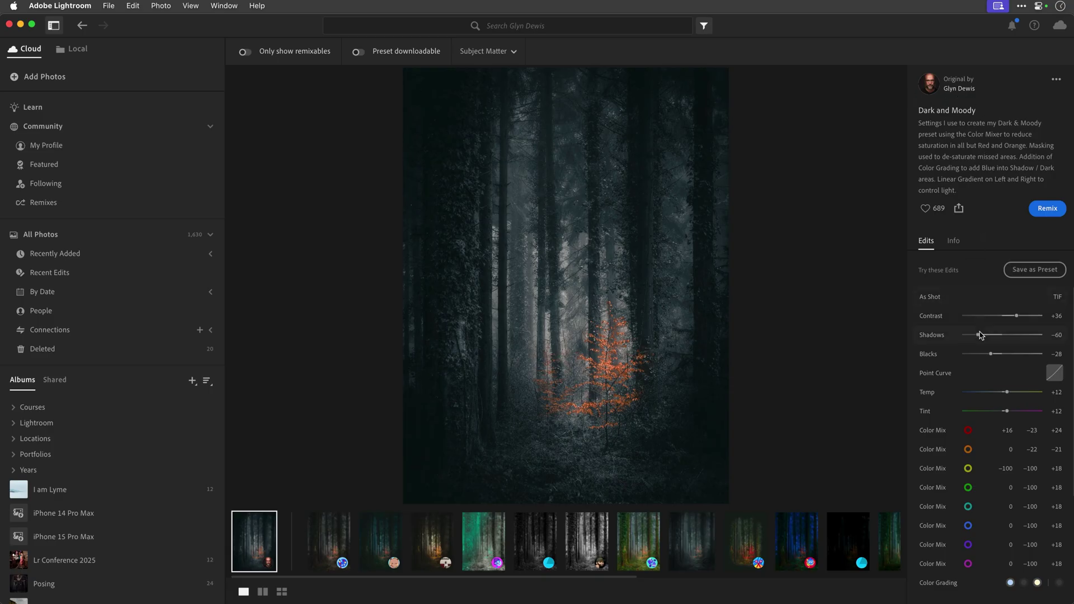
pyautogui.scroll(-5, 980, 374)
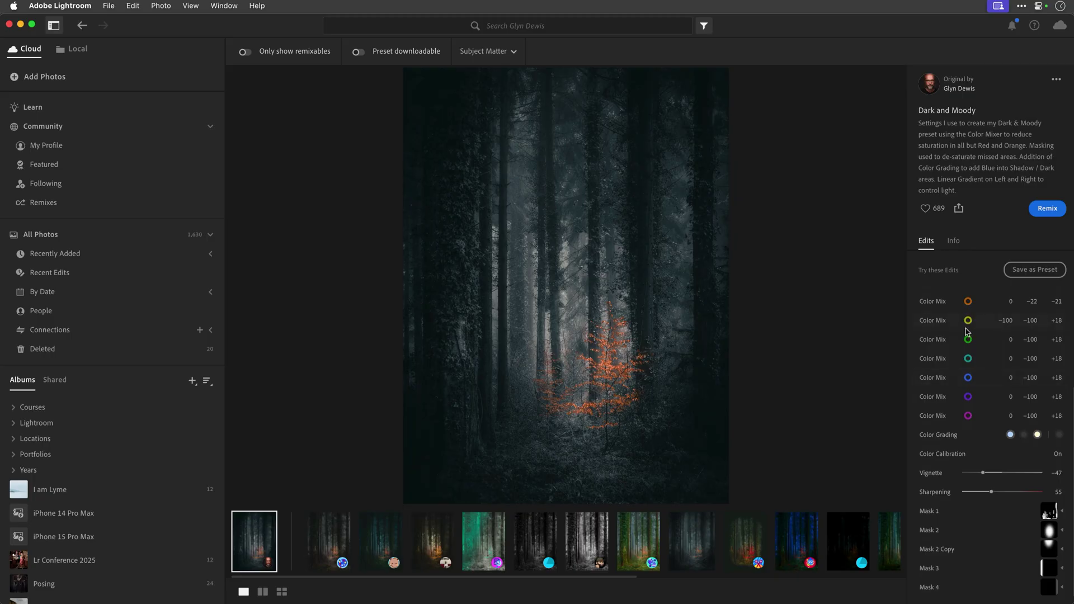
pyautogui.scroll(5, 971, 378)
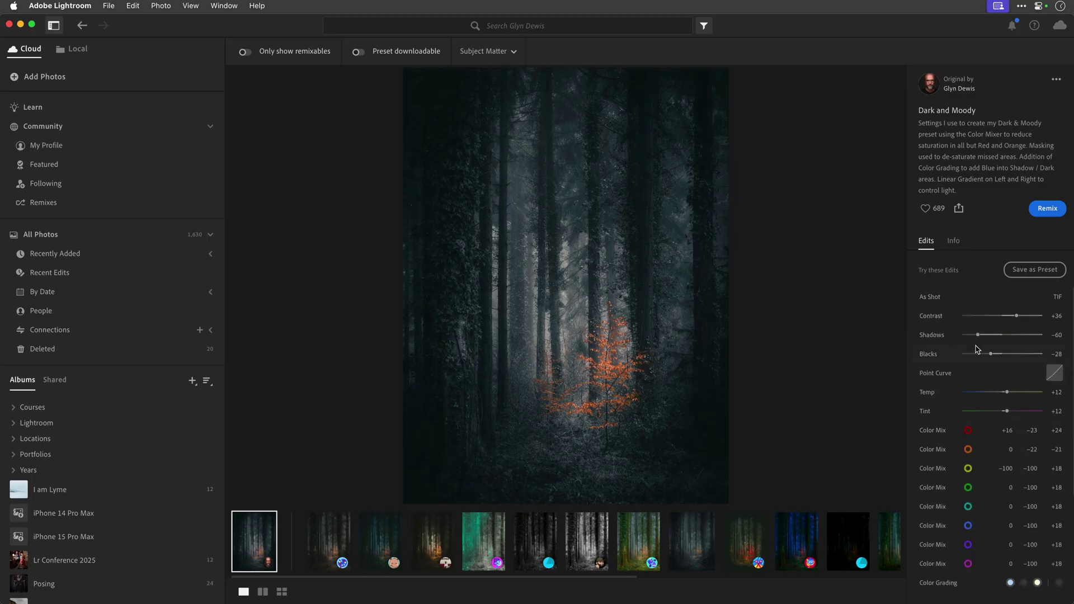
# - Step through As Shot, Contrast, Shadows, Blacks, Point Curve and Temp, then play the edit replay
pyautogui.click(929, 299)
pyautogui.click(930, 317)
pyautogui.click(932, 337)
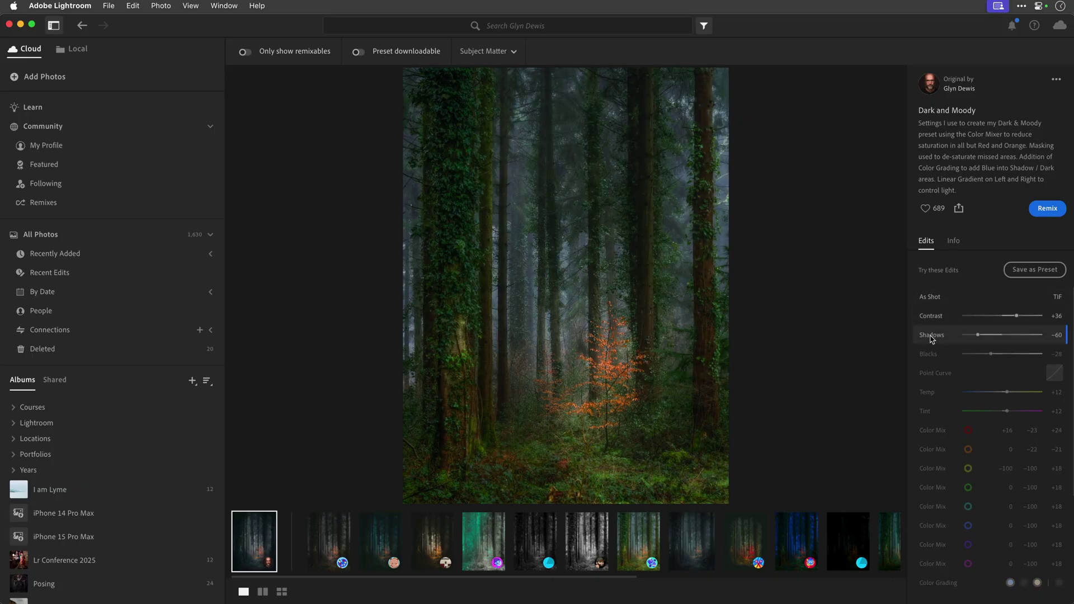
pyautogui.click(931, 355)
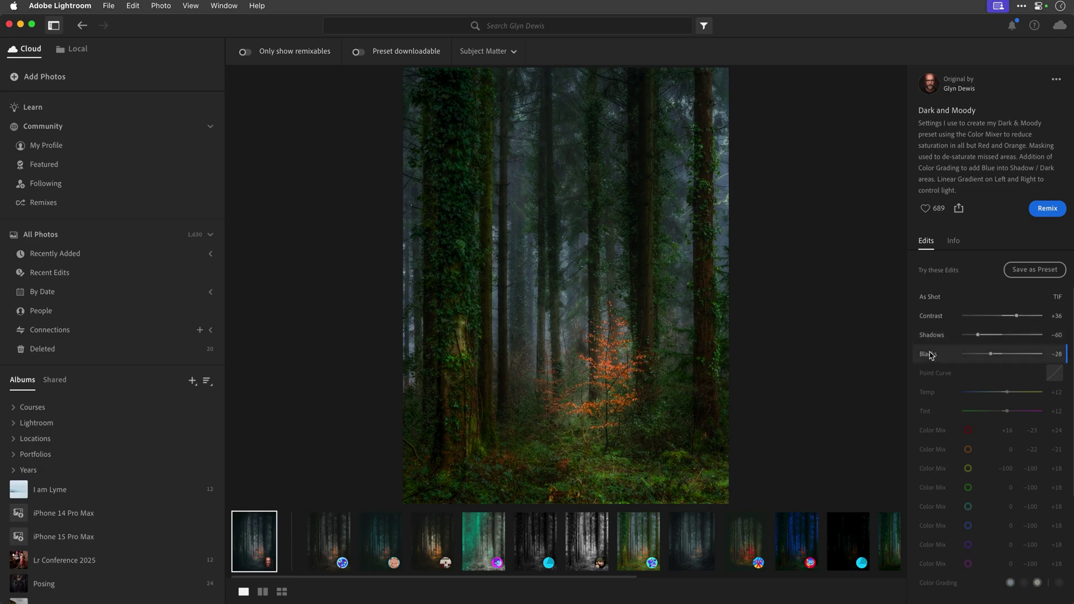
pyautogui.click(931, 375)
pyautogui.click(929, 393)
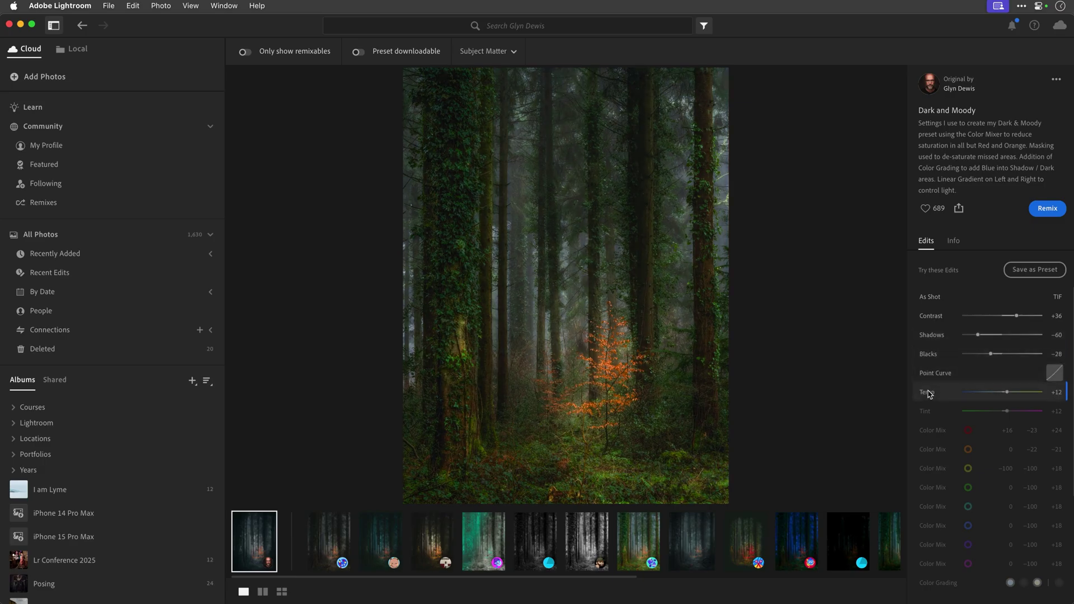
pyautogui.click(933, 298)
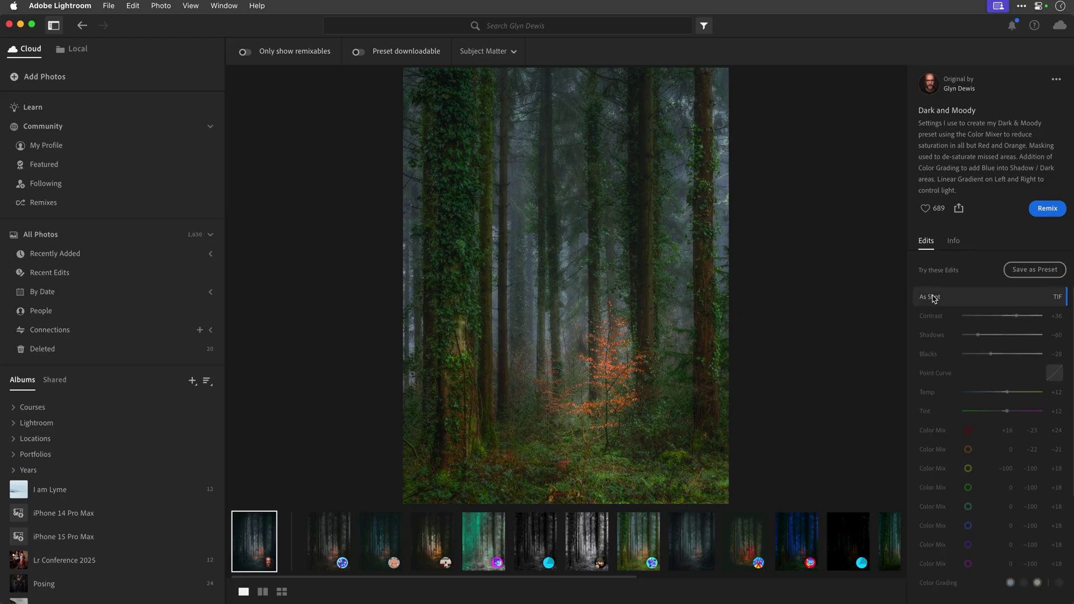
pyautogui.click(551, 289)
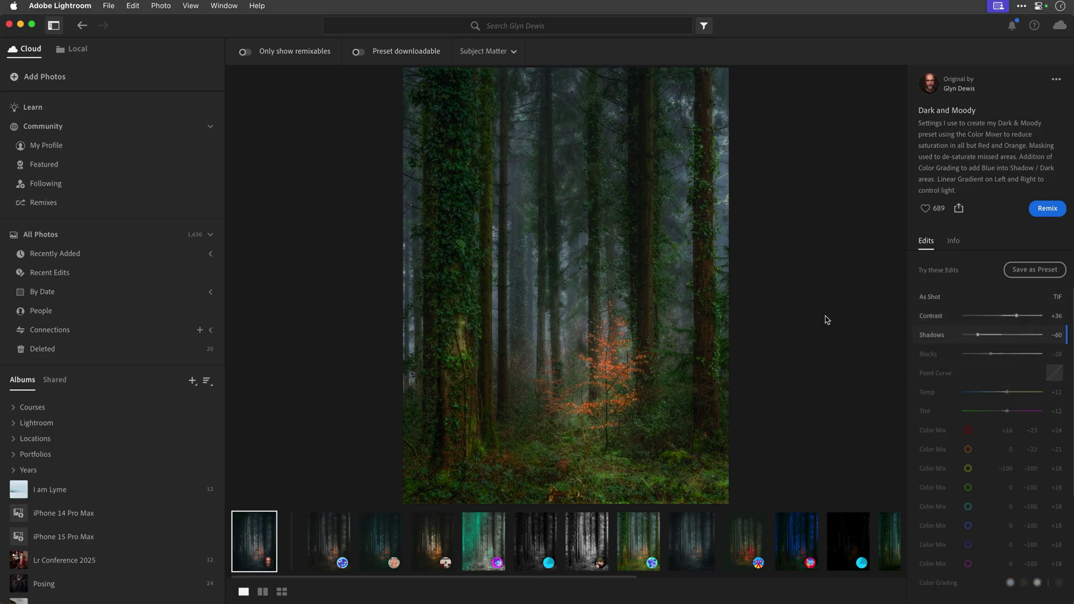
pyautogui.scroll(-5, 1032, 408)
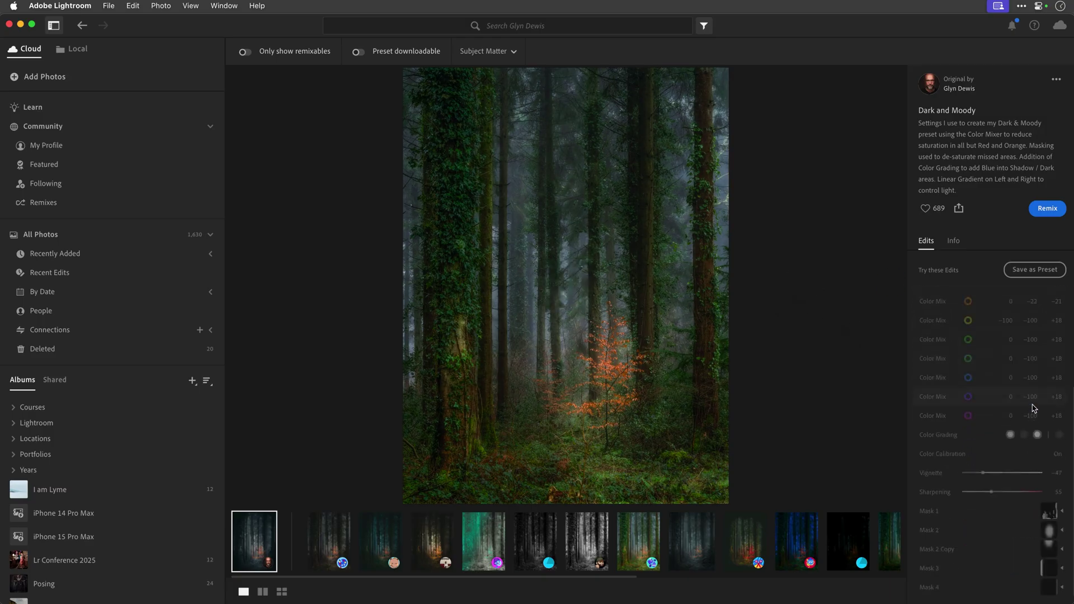
# - Show the forest photo with all edits applied through the final Mask 4 step
pyautogui.click(938, 588)
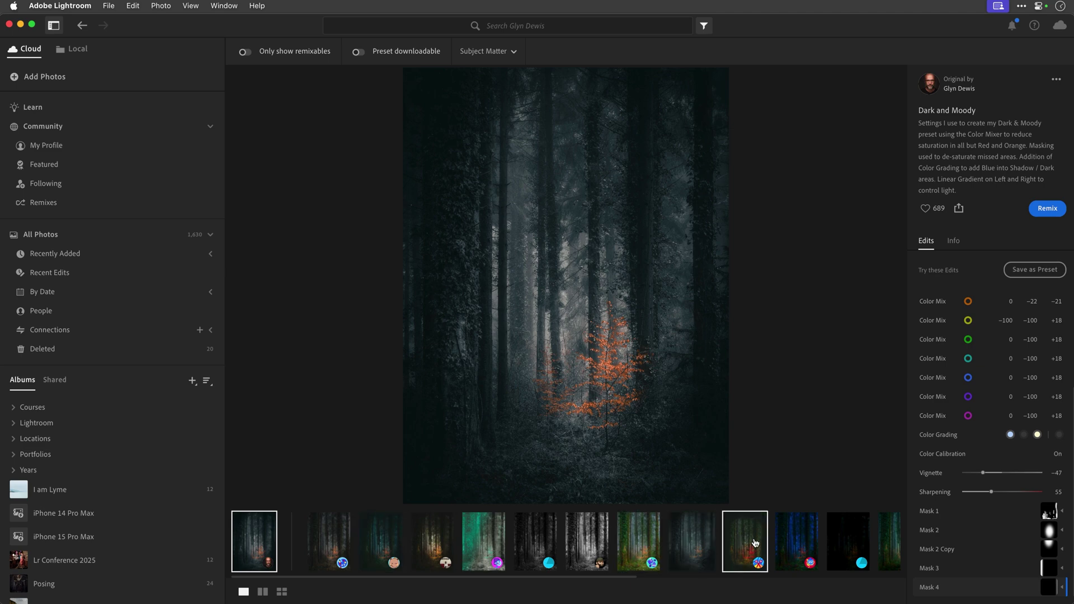
pyautogui.click(383, 537)
pyautogui.click(482, 538)
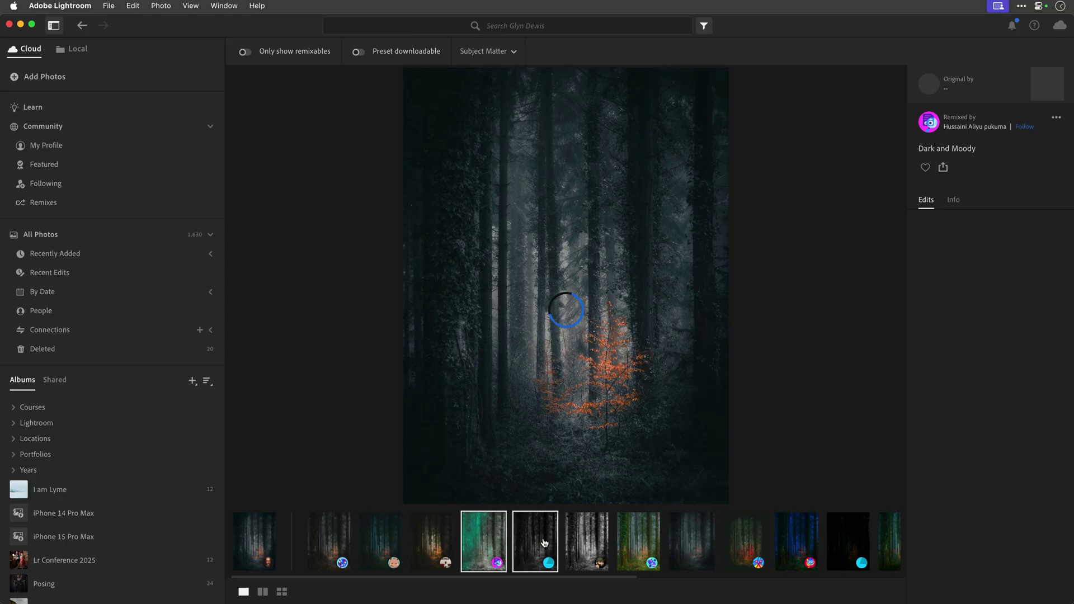
pyautogui.click(584, 544)
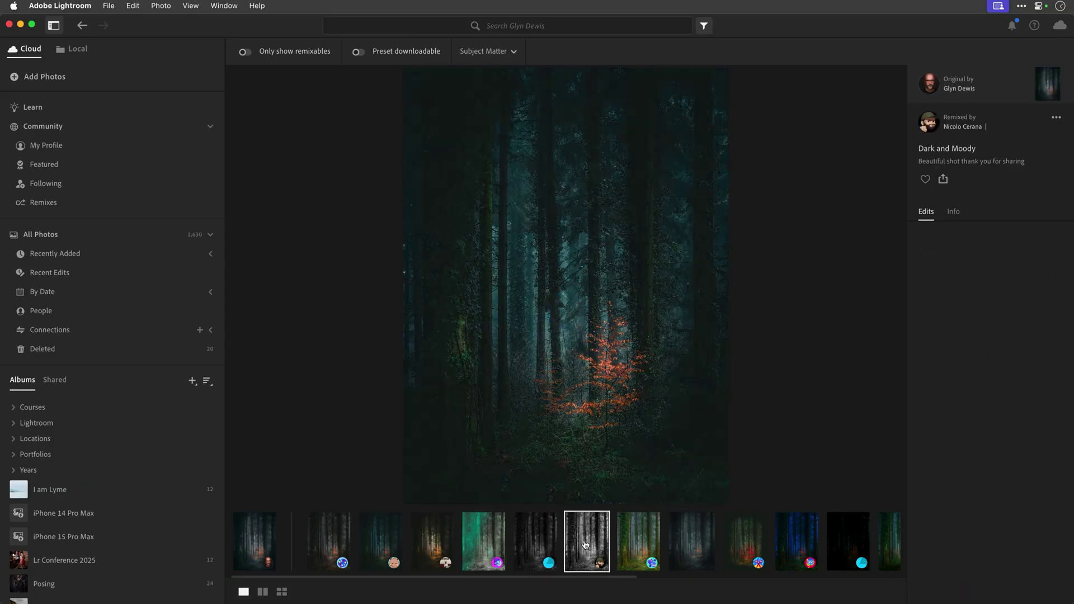
pyautogui.click(638, 545)
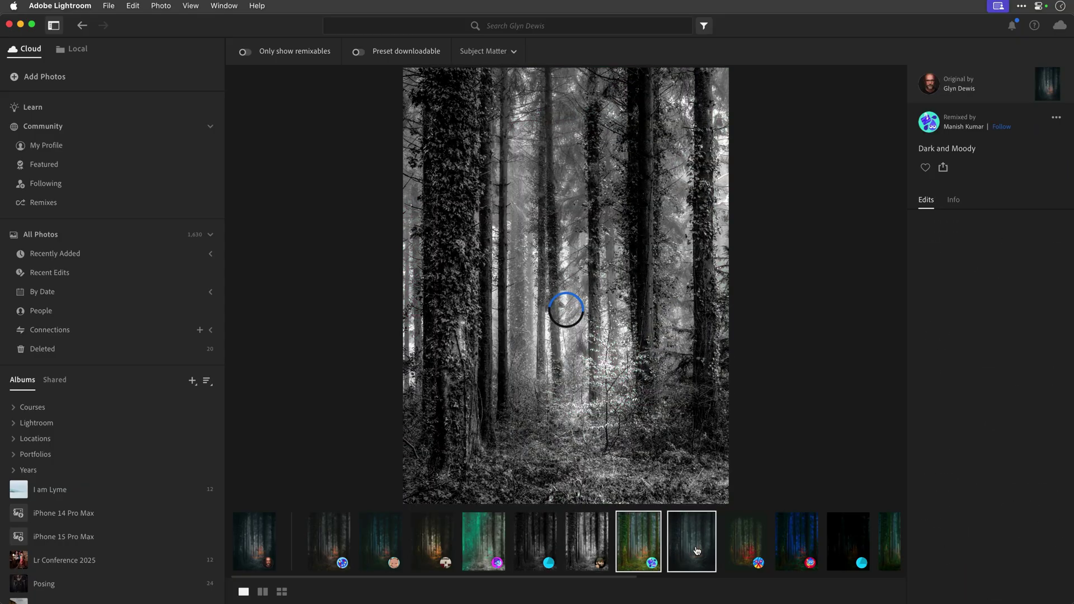
pyautogui.click(695, 551)
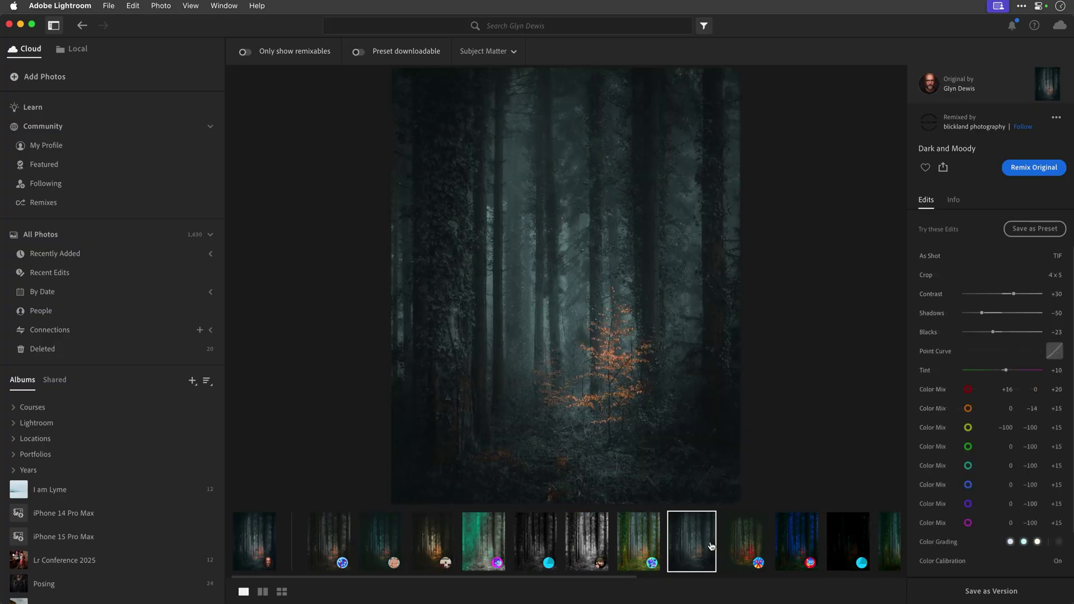
pyautogui.click(250, 549)
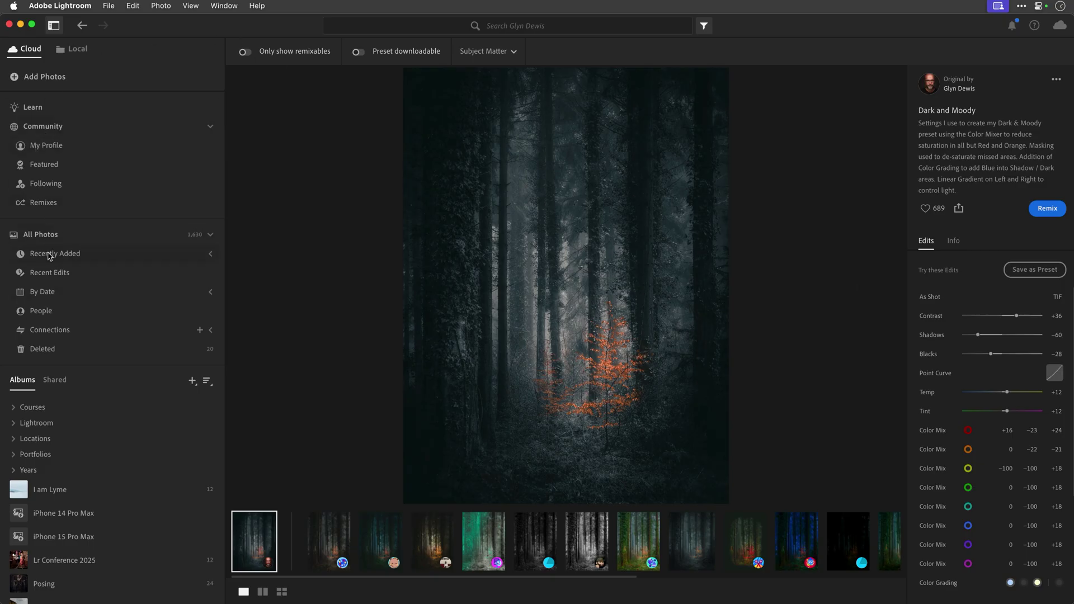
# - Open the sunset beach huts photo from Recent Edits in a large, panel-free view
pyautogui.click(50, 273)
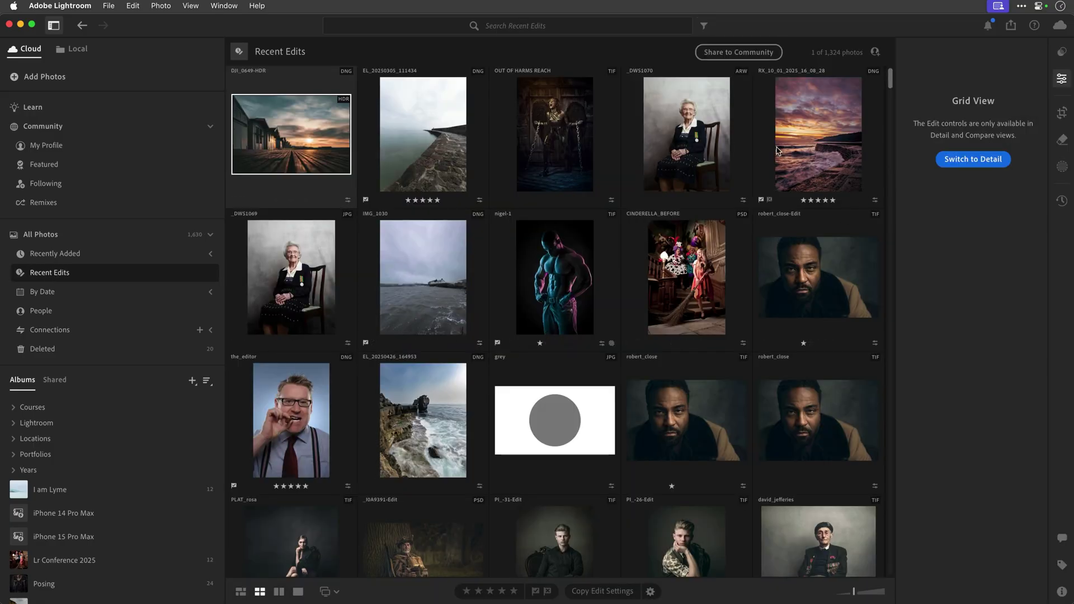
pyautogui.doubleClick(296, 142)
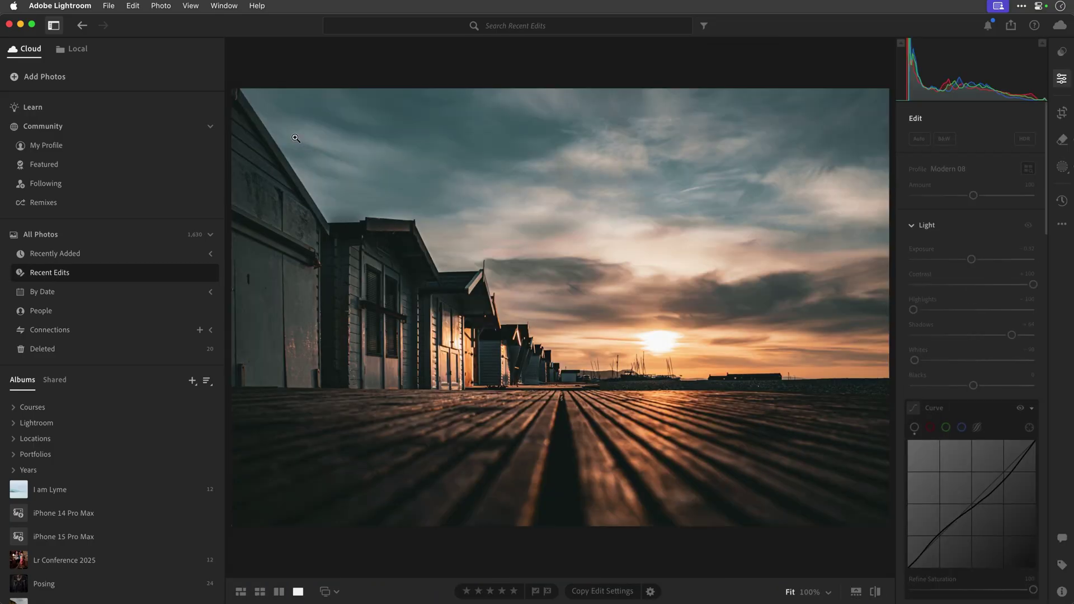
pyautogui.hotkey('shift', 'Tab')
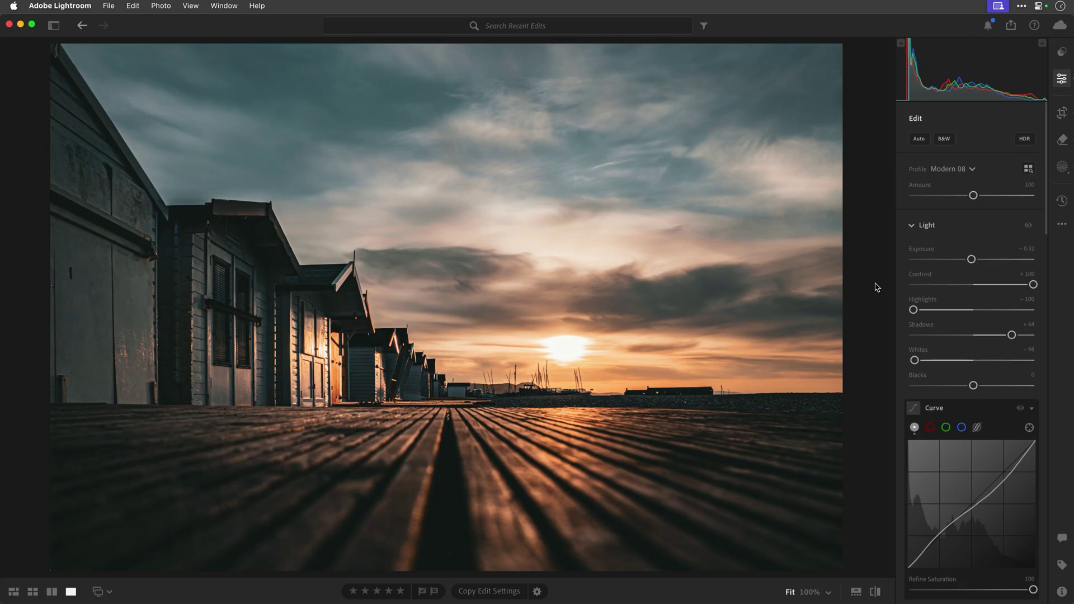
# - Compare the photo with its unedited original, then bring up the Share options
pyautogui.press('\\')
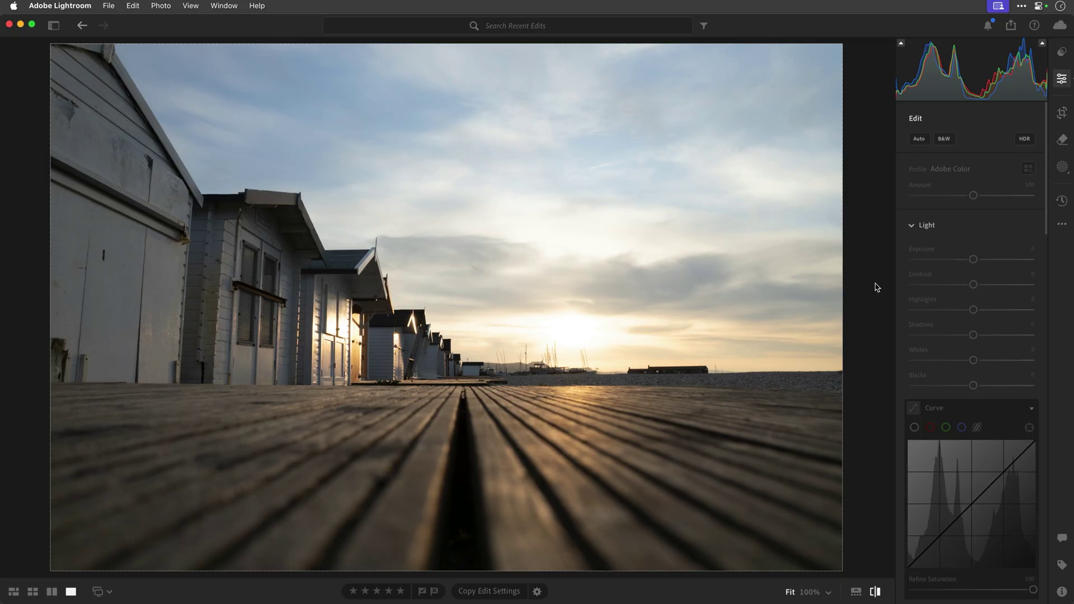
pyautogui.press('\\')
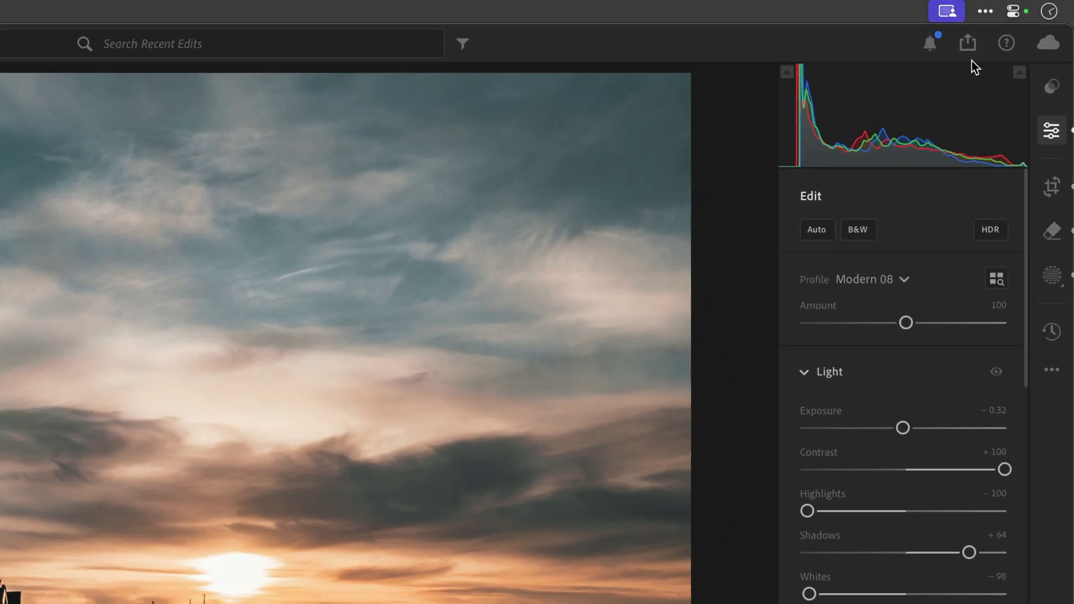
pyautogui.click(968, 43)
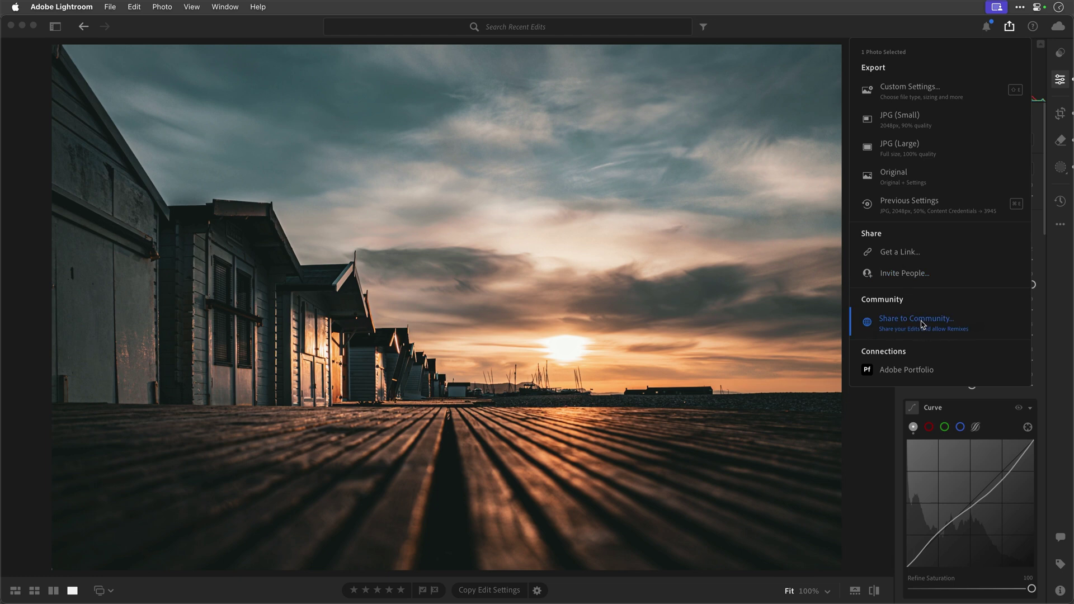
# - Start a Share to Community post for the beach-hut edit with the Nature category checked
pyautogui.click(924, 323)
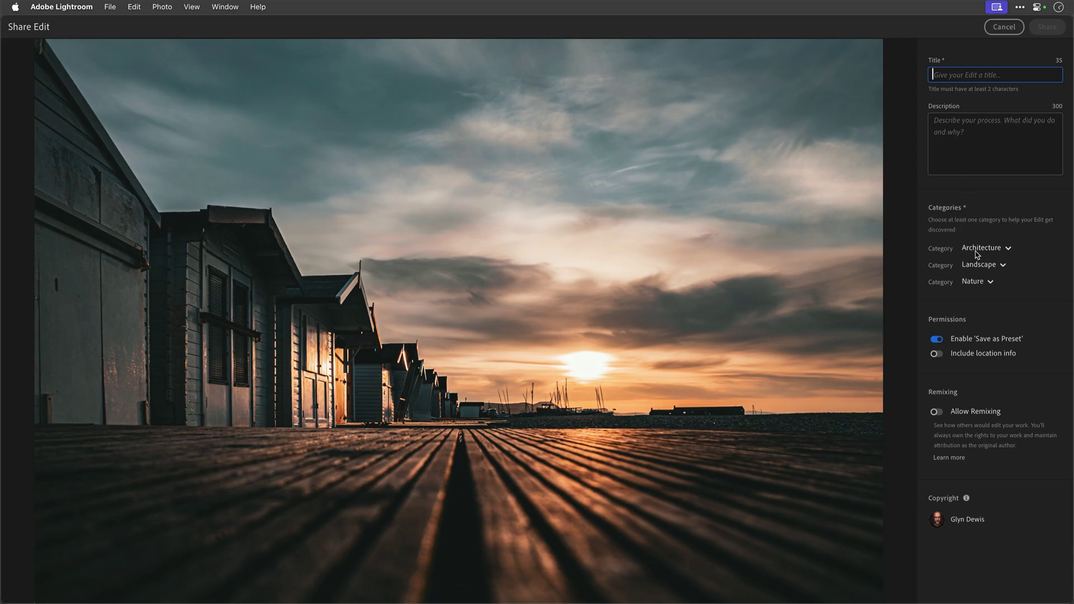
pyautogui.click(988, 282)
pyautogui.moveTo(978, 339)
# - Cancel the share and open your posted Beach Huts edit from My Profile
pyautogui.click(1007, 26)
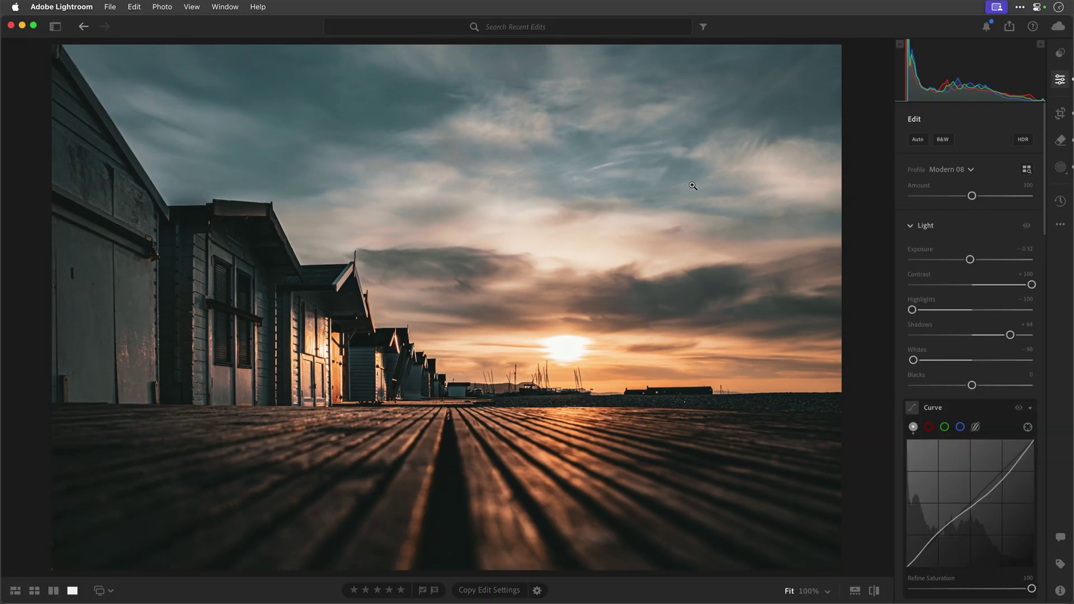
pyautogui.press('p')
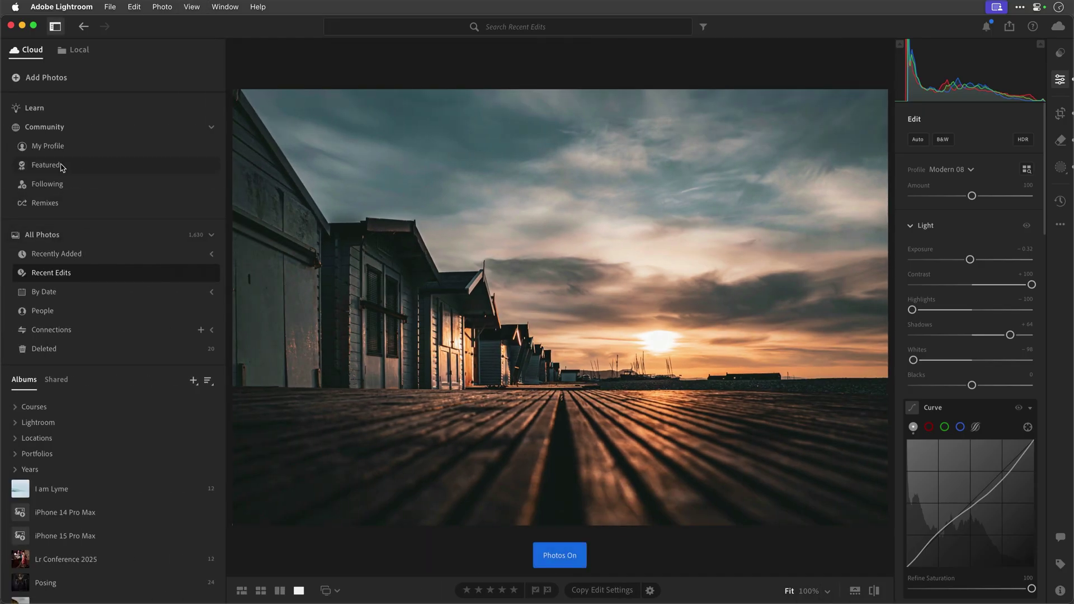
pyautogui.click(48, 147)
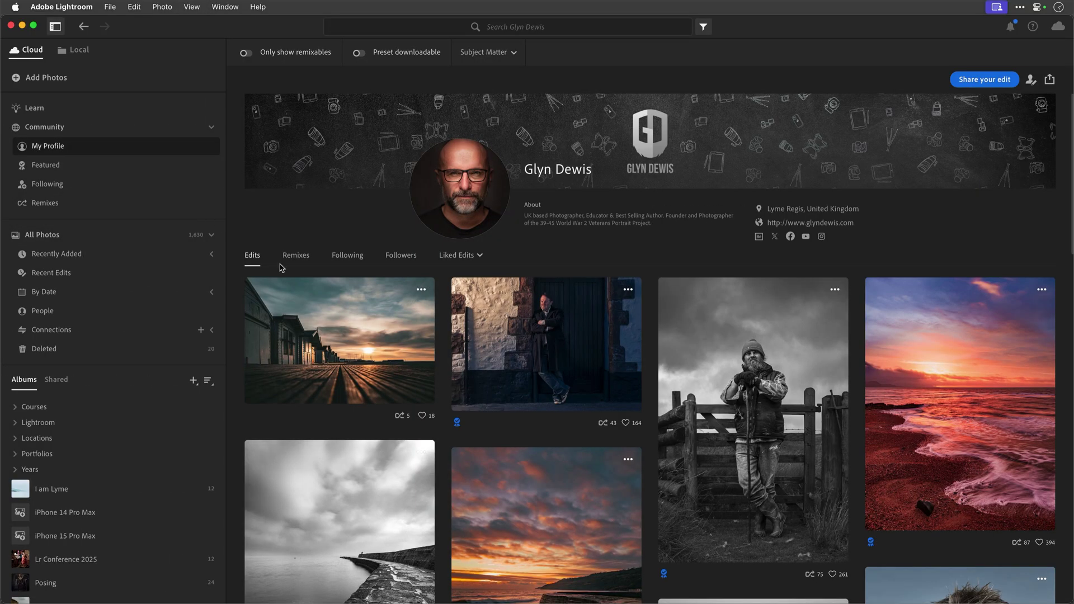
pyautogui.click(329, 332)
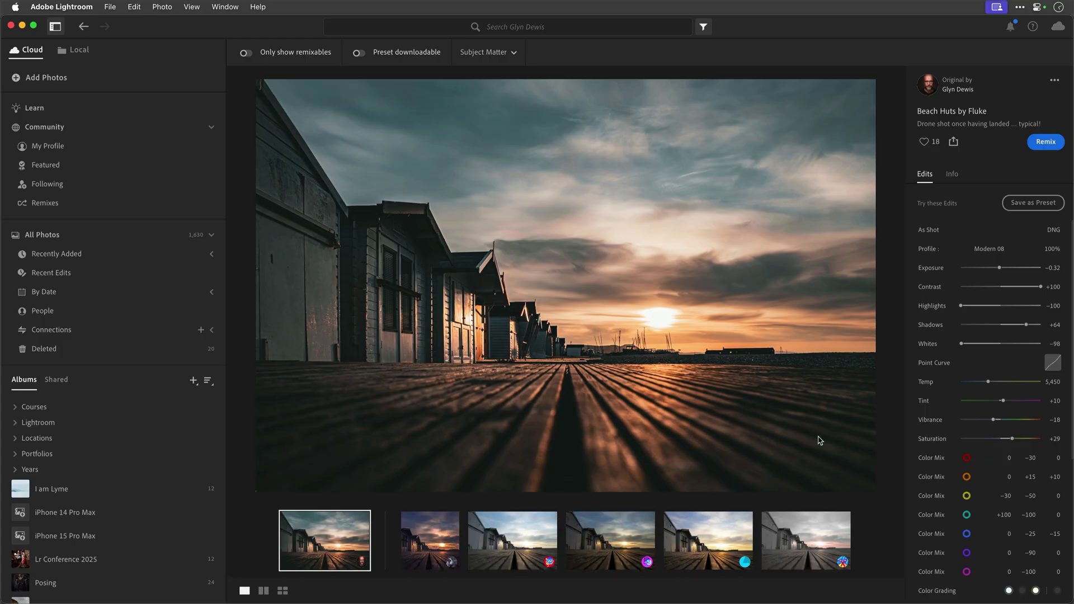
# - Browse the Featured Community feed and open the Drift car-drifting post
pyautogui.click(55, 170)
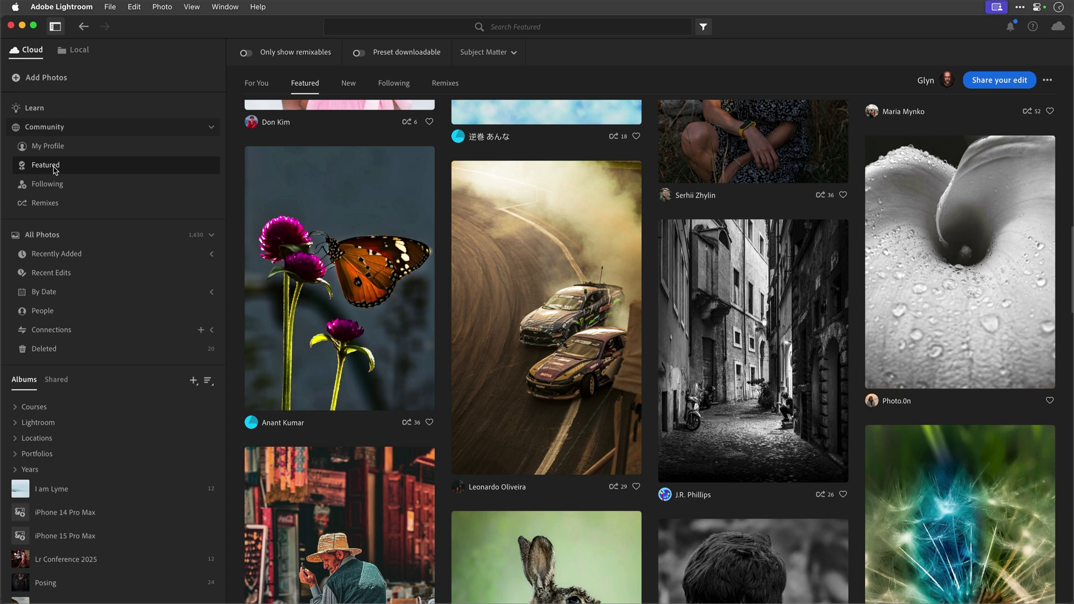
pyautogui.moveTo(520, 302)
pyautogui.scroll(15, 520, 302)
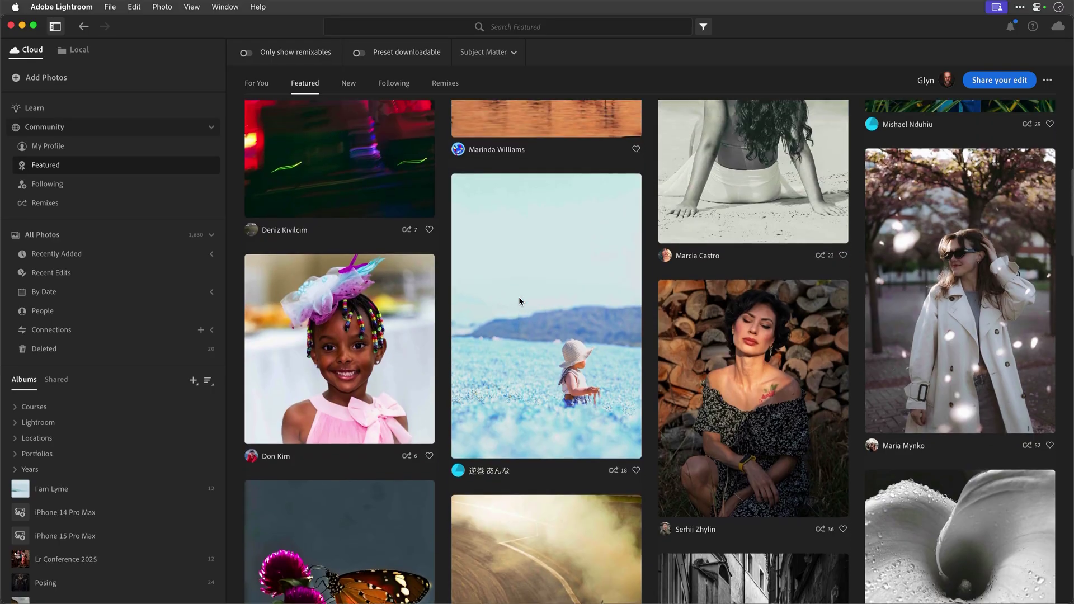
pyautogui.scroll(-3, 520, 302)
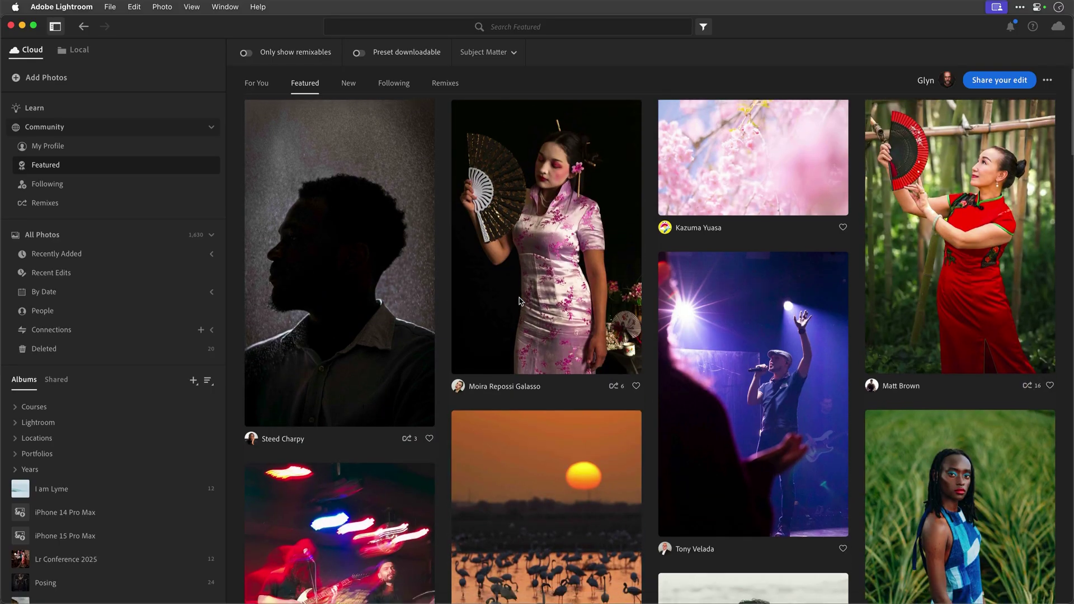
pyautogui.moveTo(354, 280)
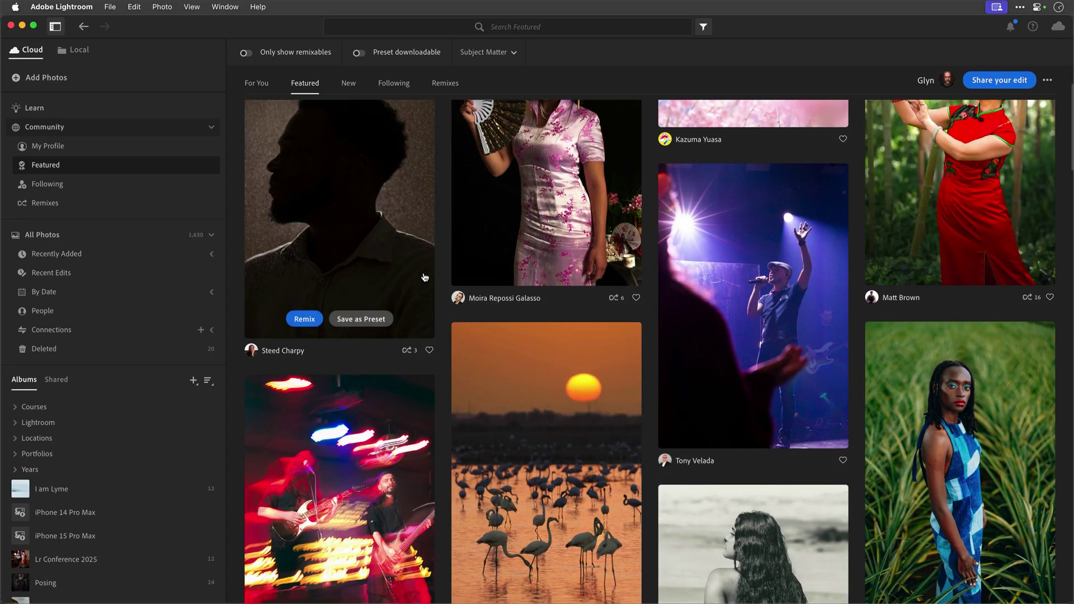
pyautogui.moveTo(747, 326)
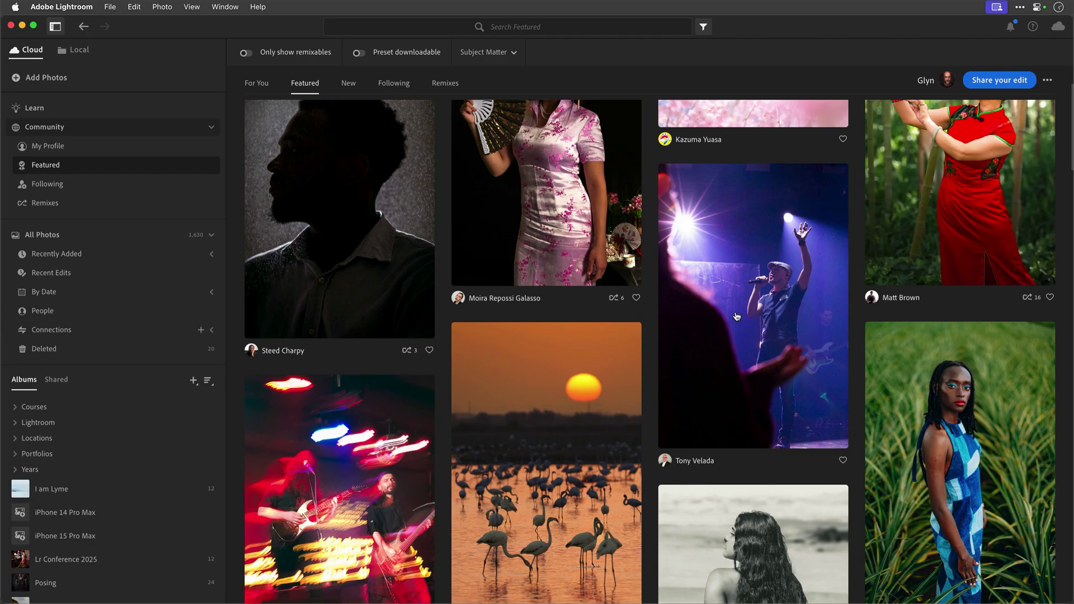
pyautogui.scroll(-10, 622, 308)
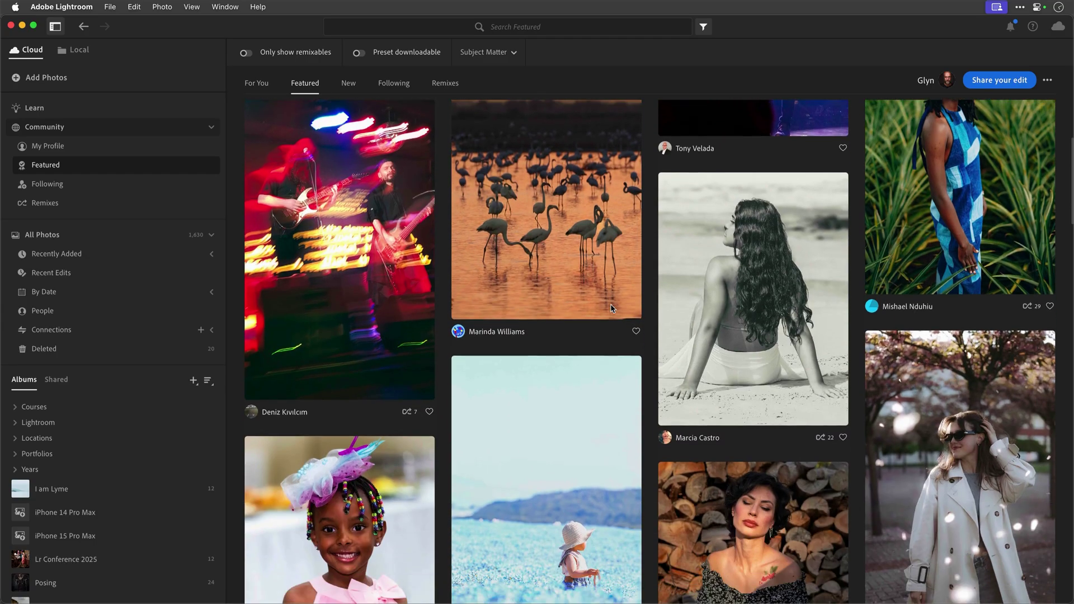
pyautogui.scroll(-8, 610, 303)
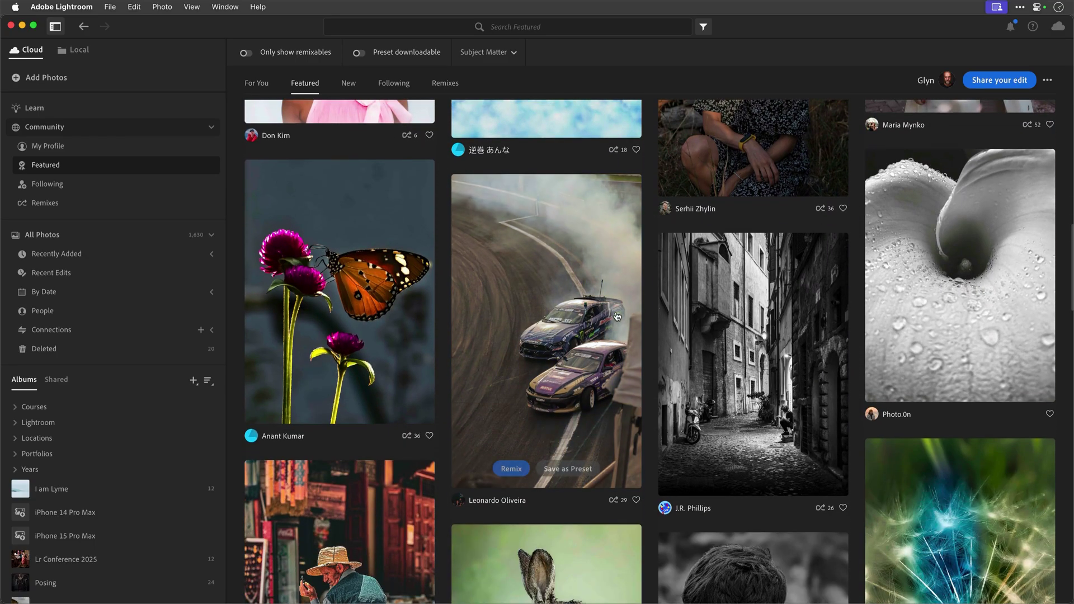
pyautogui.moveTo(641, 314)
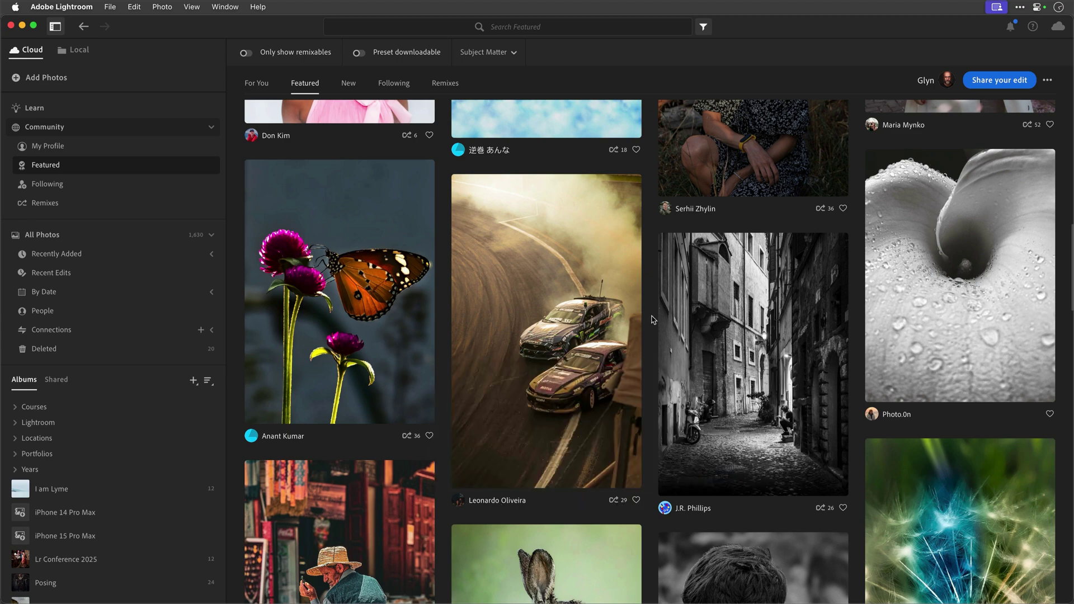
pyautogui.click(576, 307)
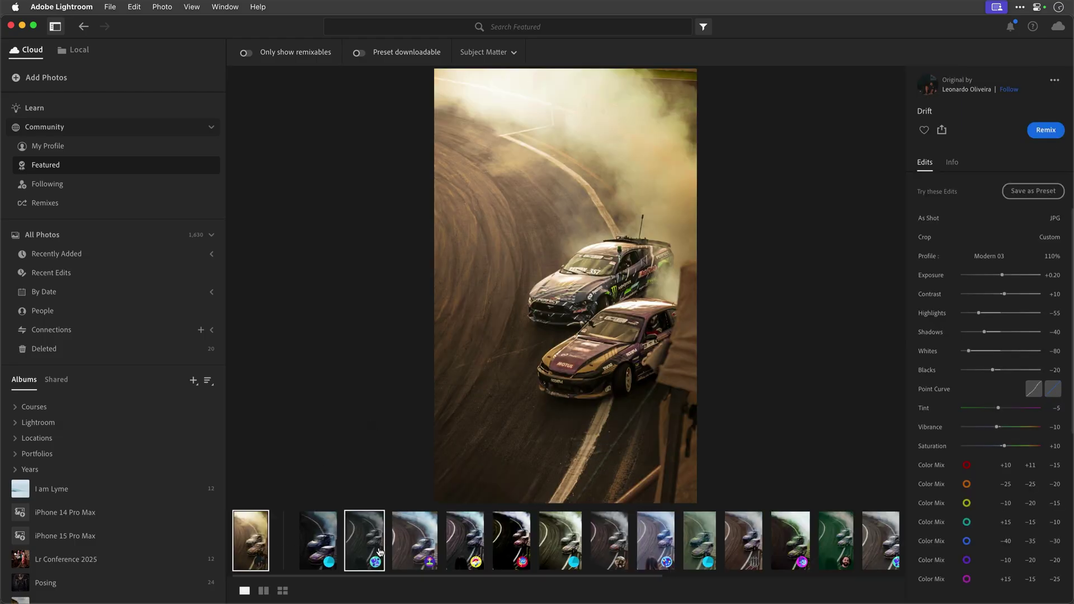
# - Play the edit replay on the Drift photo
pyautogui.scroll(-10, 1015, 323)
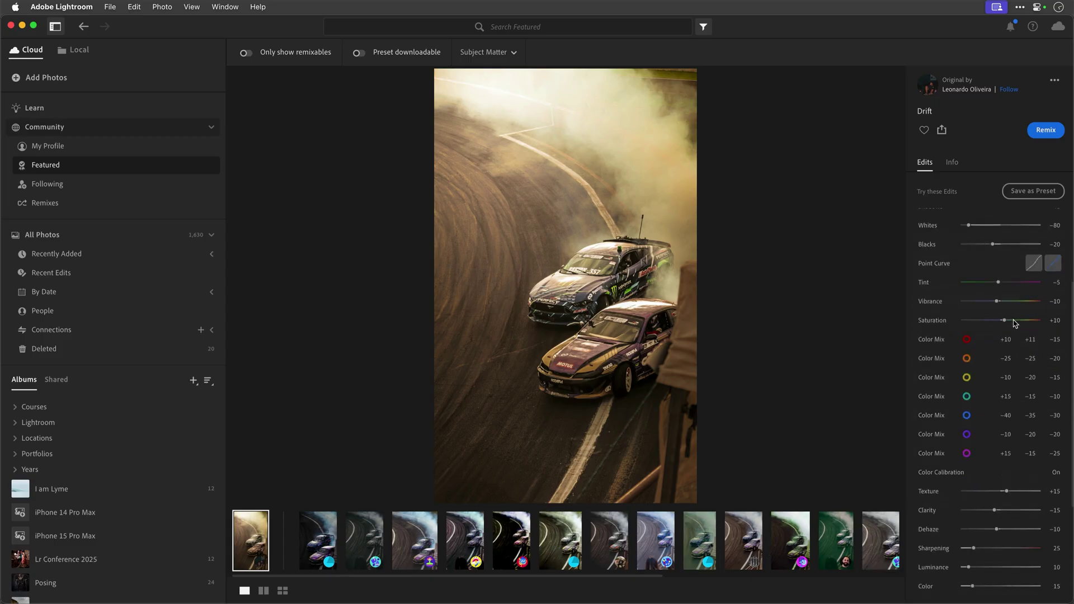
pyautogui.scroll(10, 1015, 323)
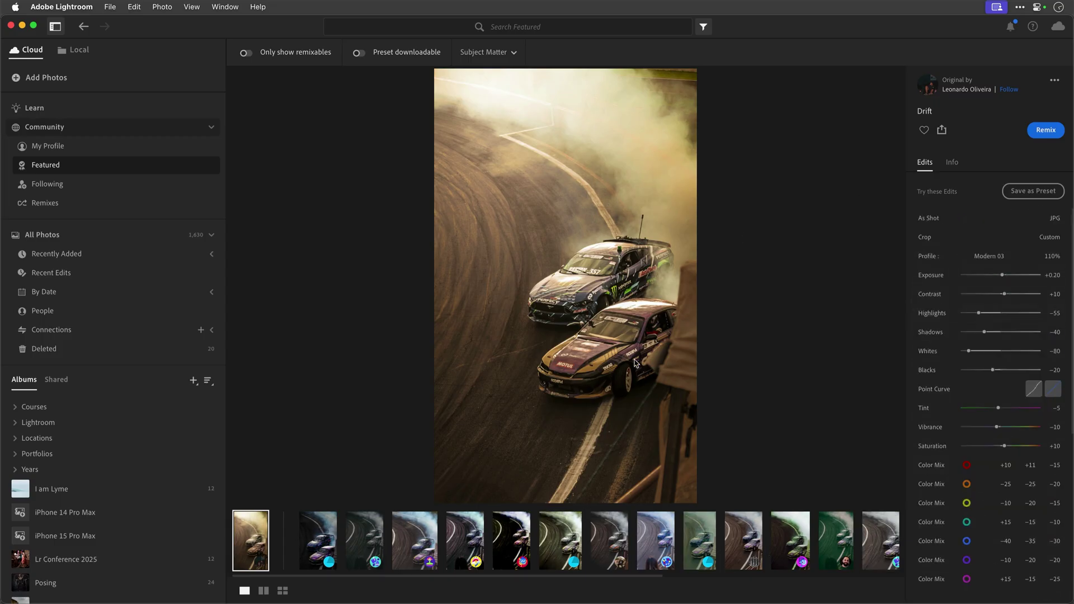
pyautogui.click(575, 316)
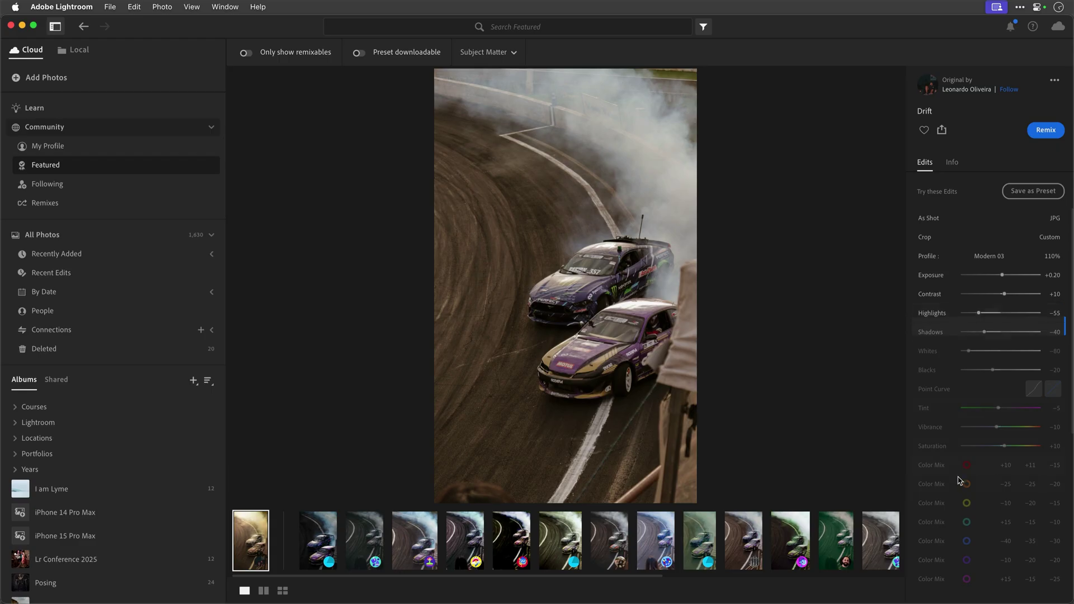
# - Jump to the fully edited result and view its info: Canon EOS Rebel SL3, f/5.0, ISO 800
pyautogui.moveTo(531, 337)
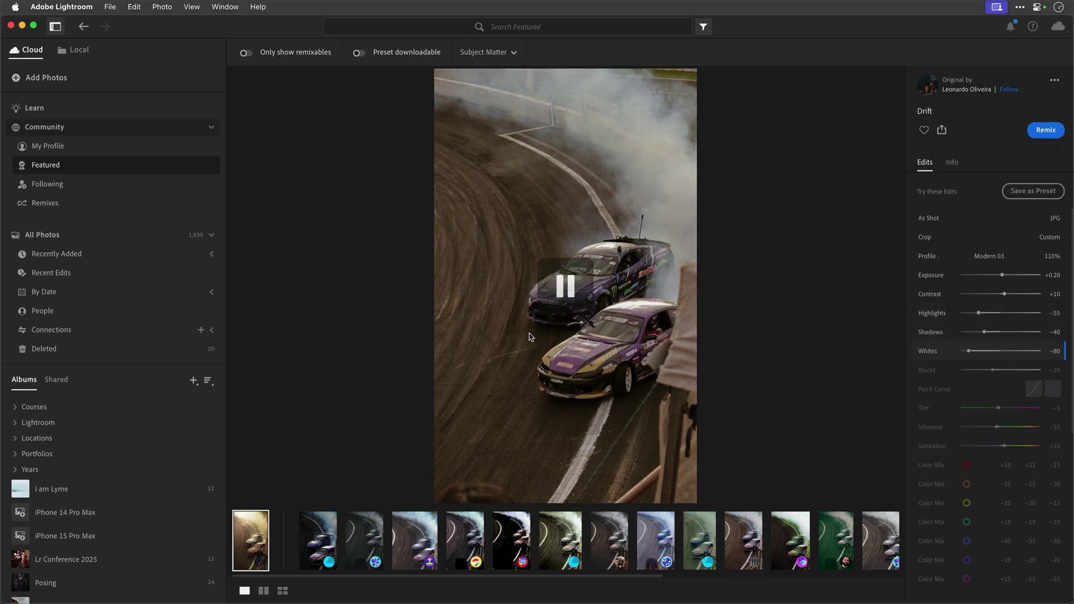
pyautogui.scroll(-5, 1001, 401)
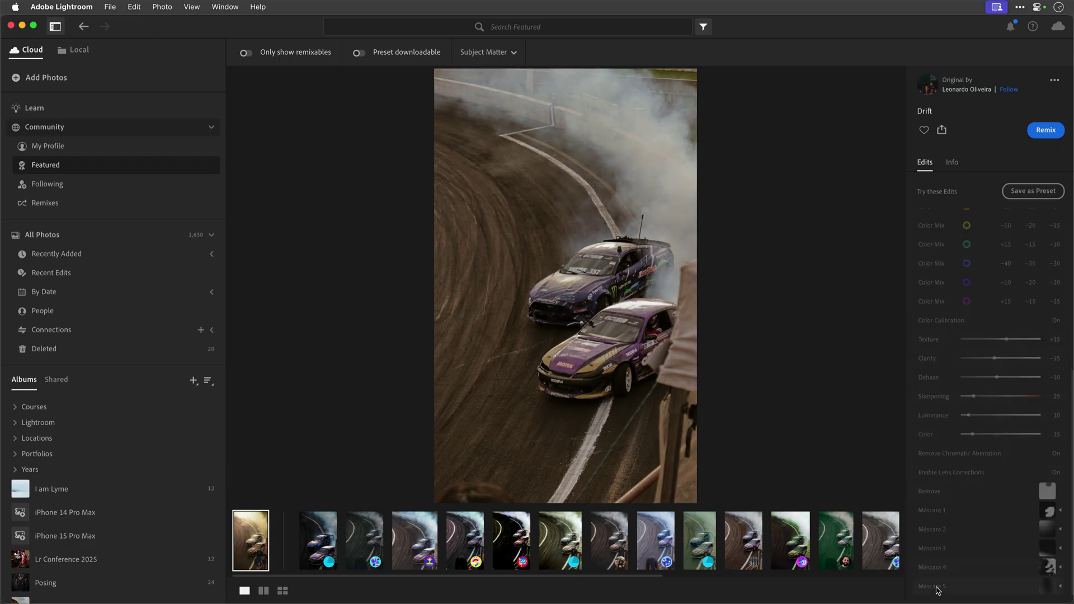
pyautogui.click(933, 589)
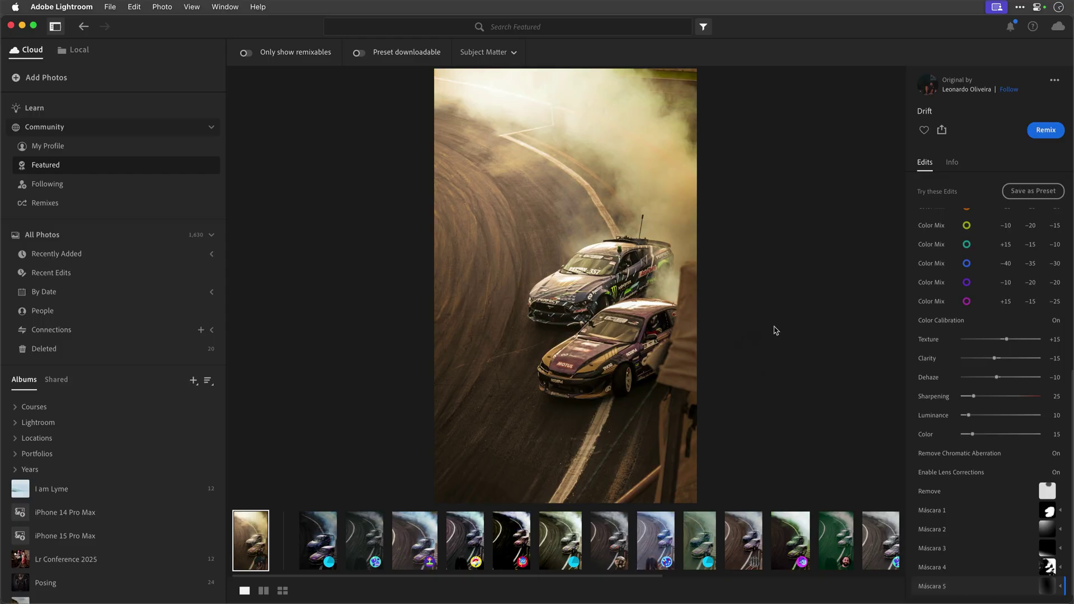
pyautogui.click(952, 162)
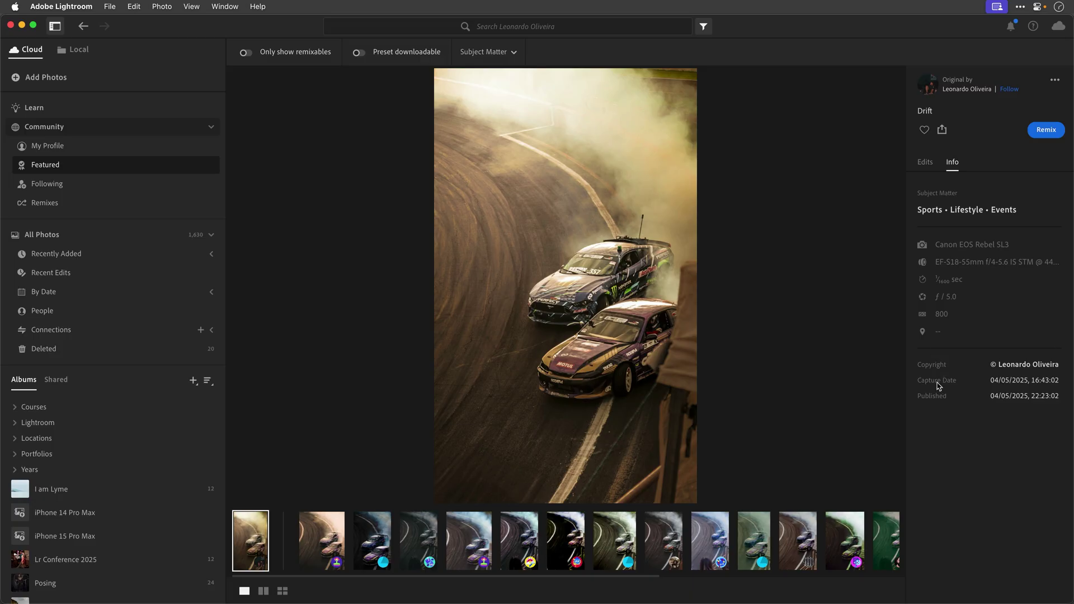
# - Return to the Drift edit list and open the photo in the Remix editor
pyautogui.click(925, 162)
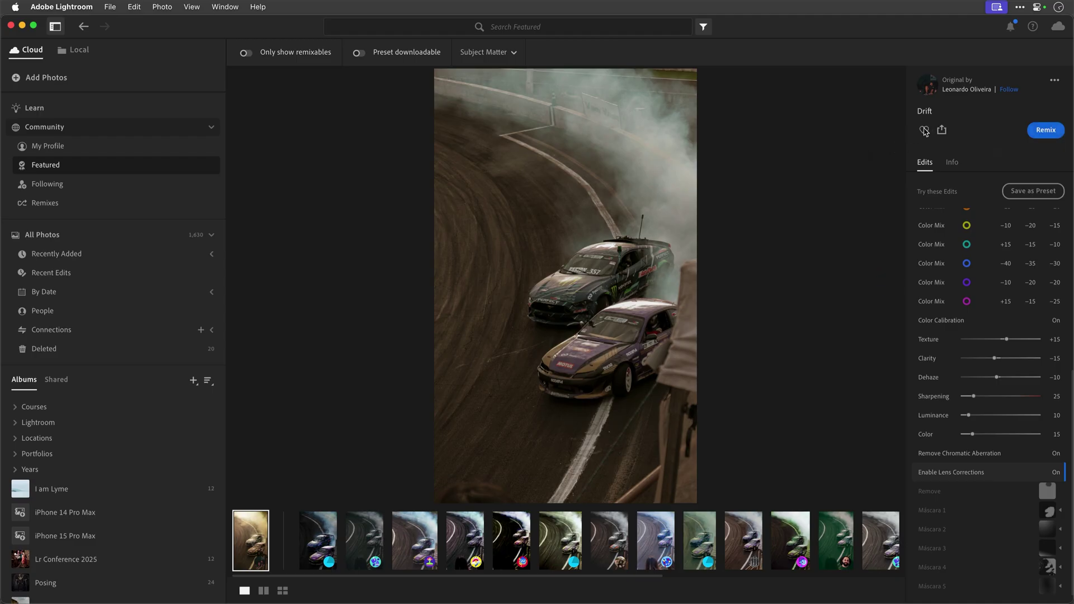
pyautogui.click(1047, 132)
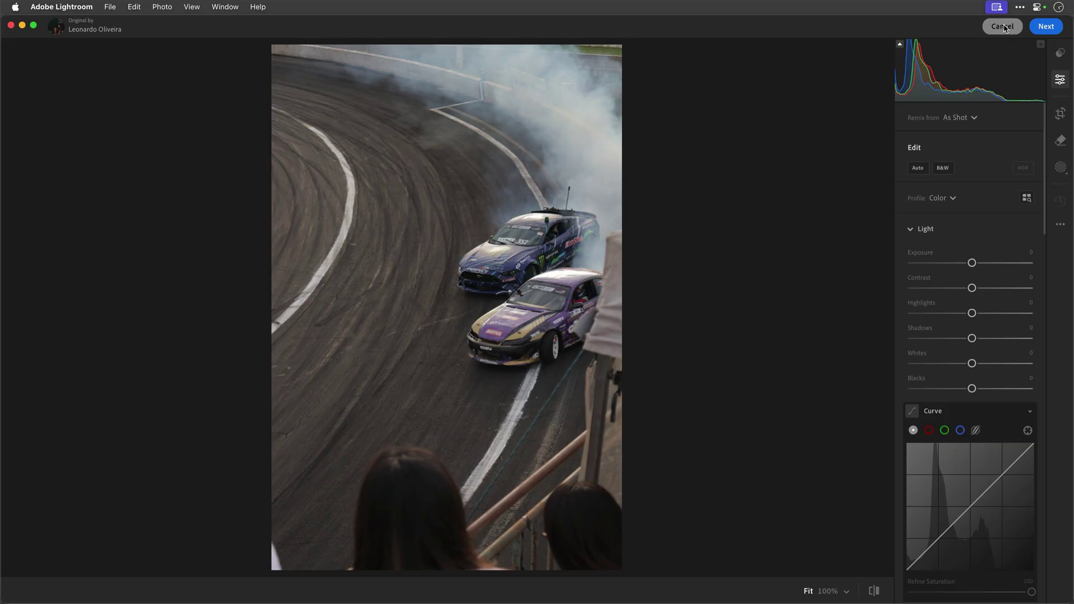
# - Discard the Drift remix and the unfinished preset, then switch to the Recent Edits collection
pyautogui.click(1002, 27)
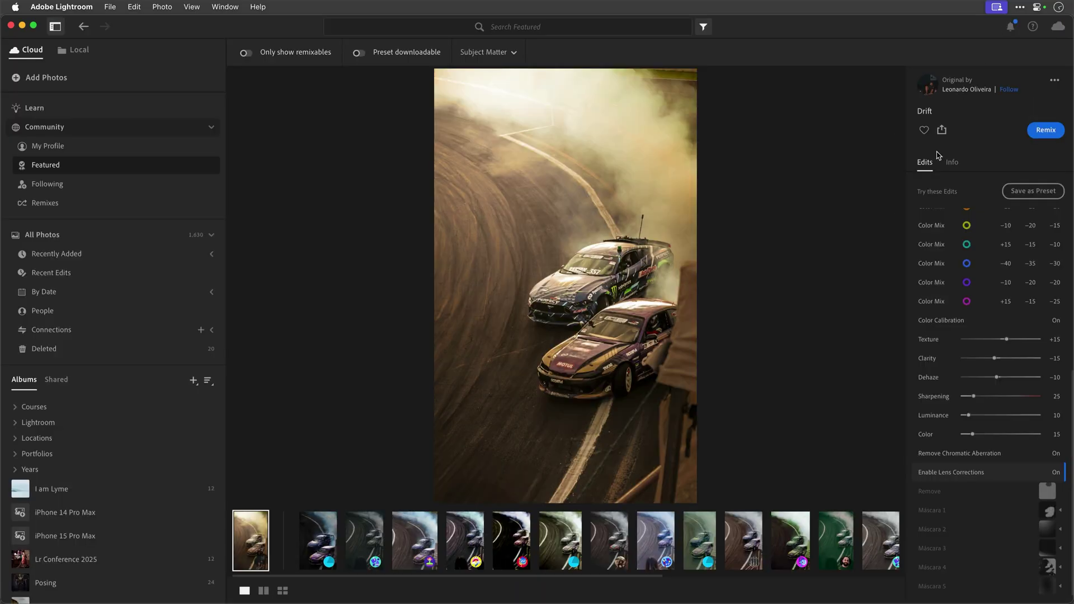
pyautogui.click(1027, 192)
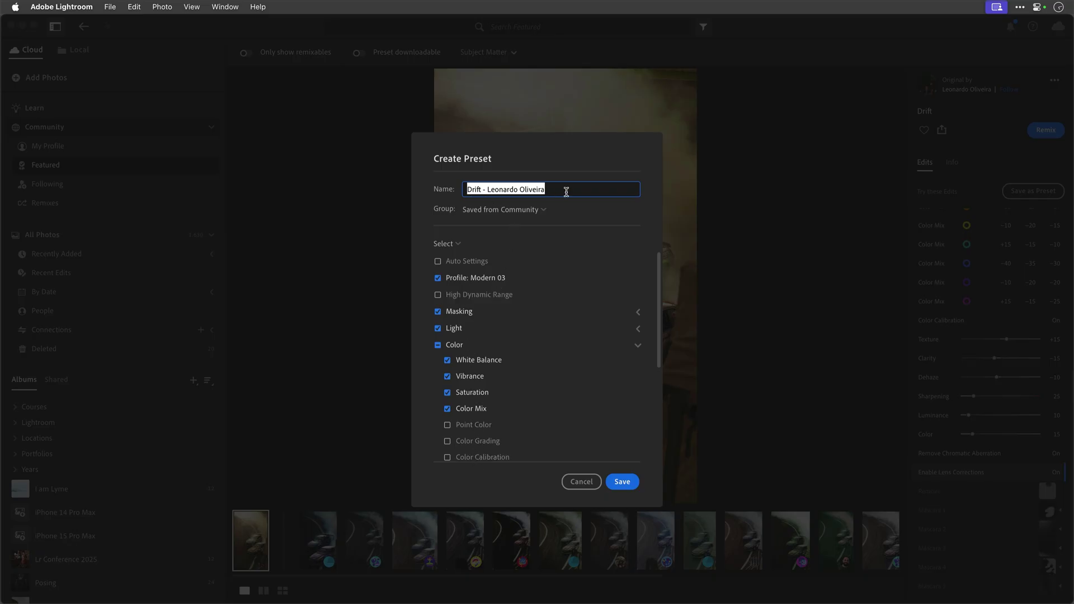
pyautogui.click(582, 482)
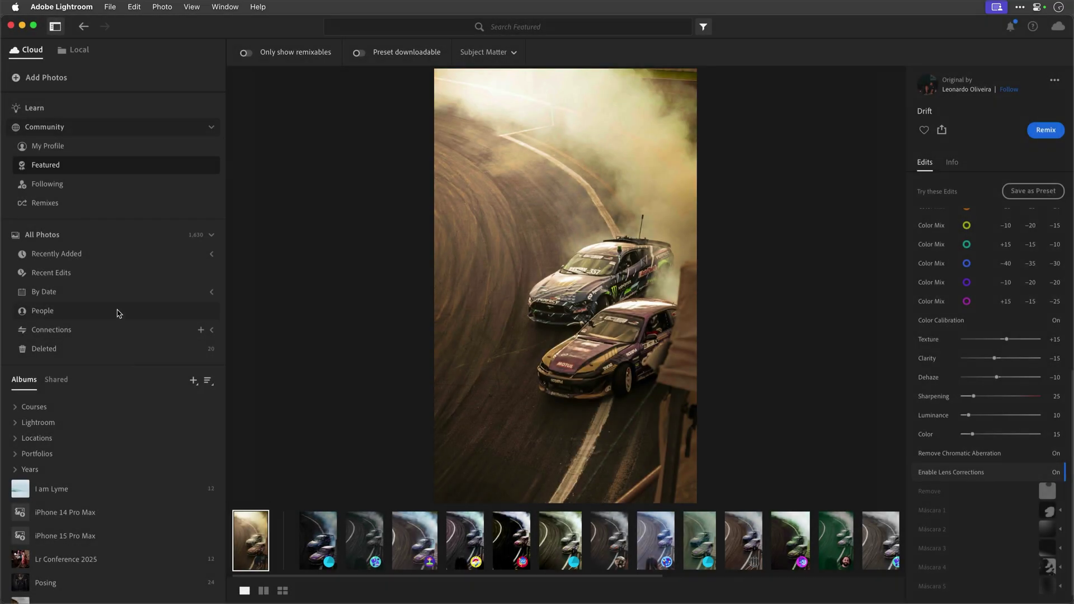
pyautogui.click(57, 274)
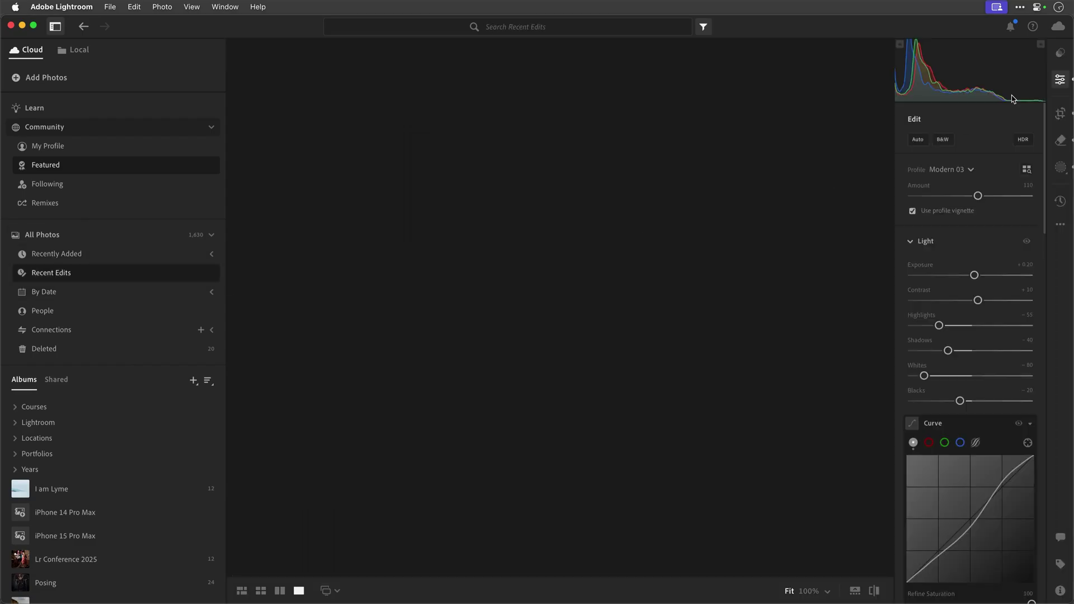
# - Show your presets with the Saved from Community group expanded
pyautogui.click(1061, 55)
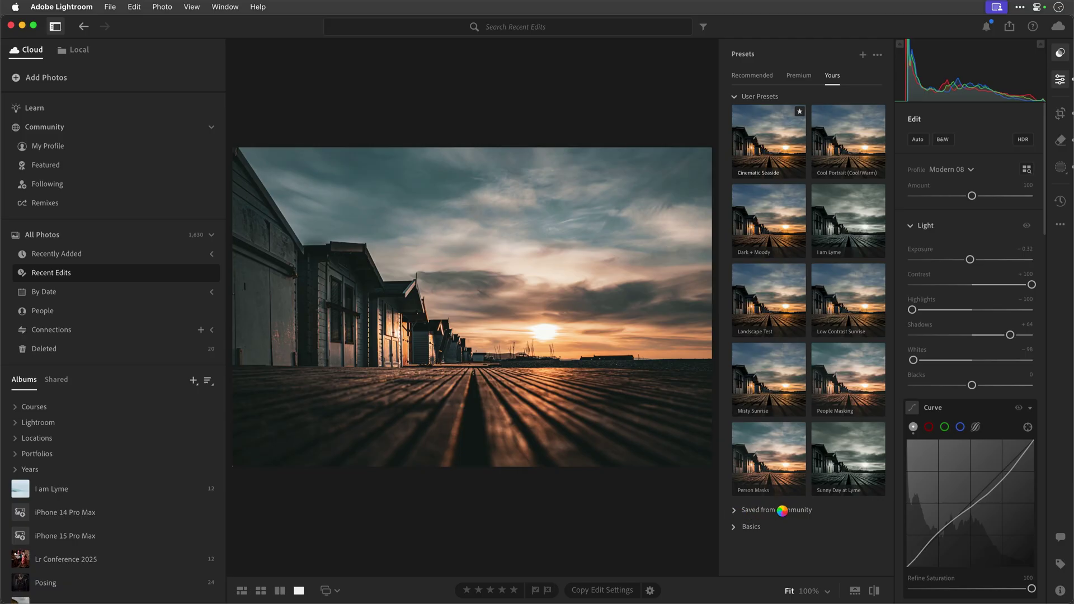
pyautogui.click(736, 511)
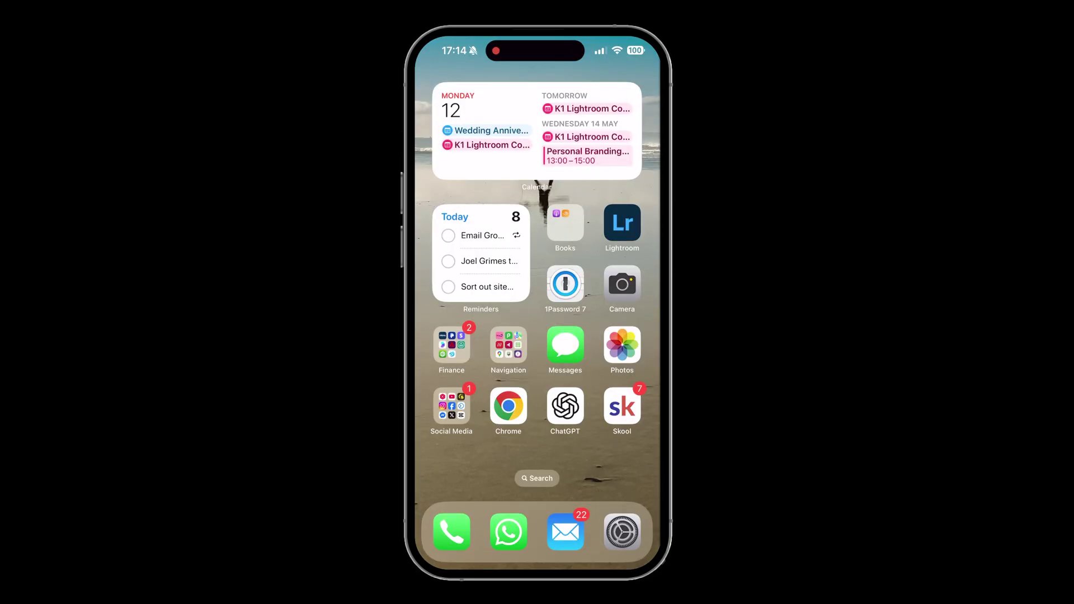
# - On the phone, open the sunset seascape photo from the Lr Conference 2025 album
pyautogui.click(622, 223)
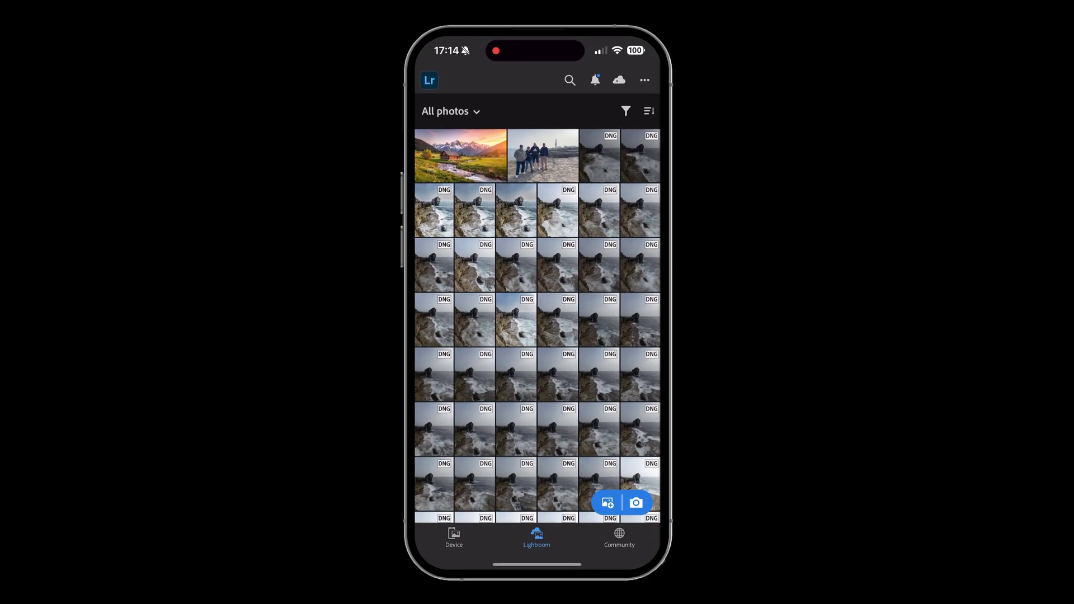
pyautogui.click(447, 110)
pyautogui.scroll(-10, 537, 313)
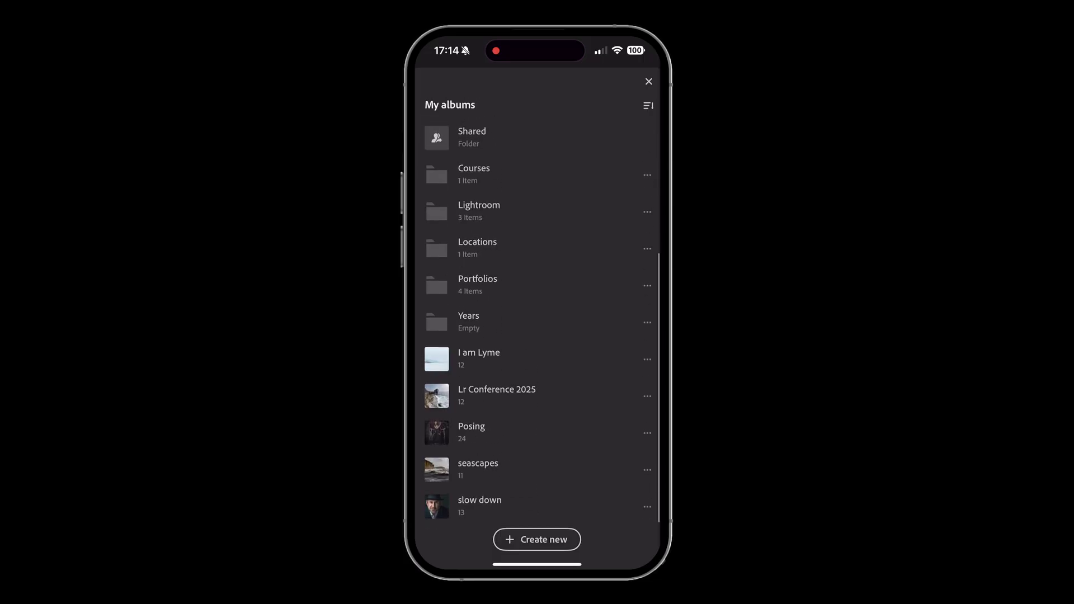
pyautogui.click(497, 396)
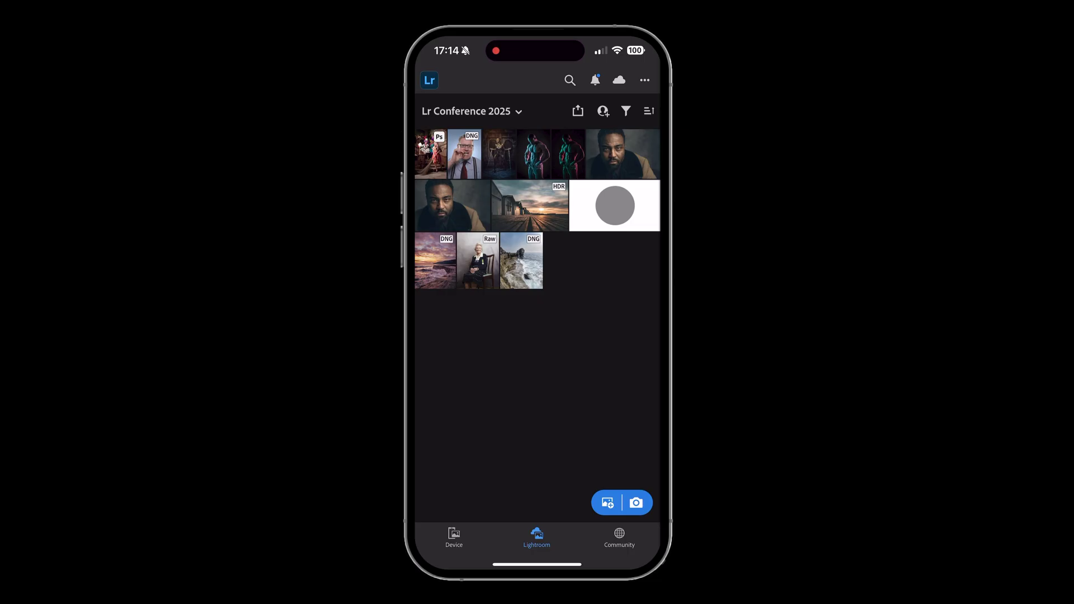
pyautogui.click(435, 261)
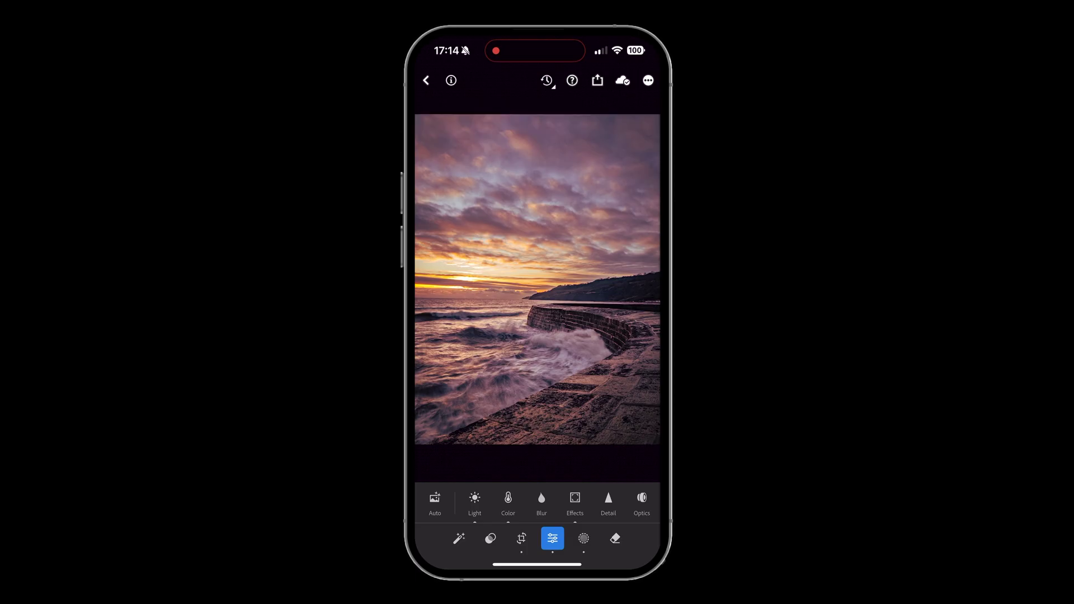
# - Start a Community post of the photo's edit process from the Share options
pyautogui.click(598, 80)
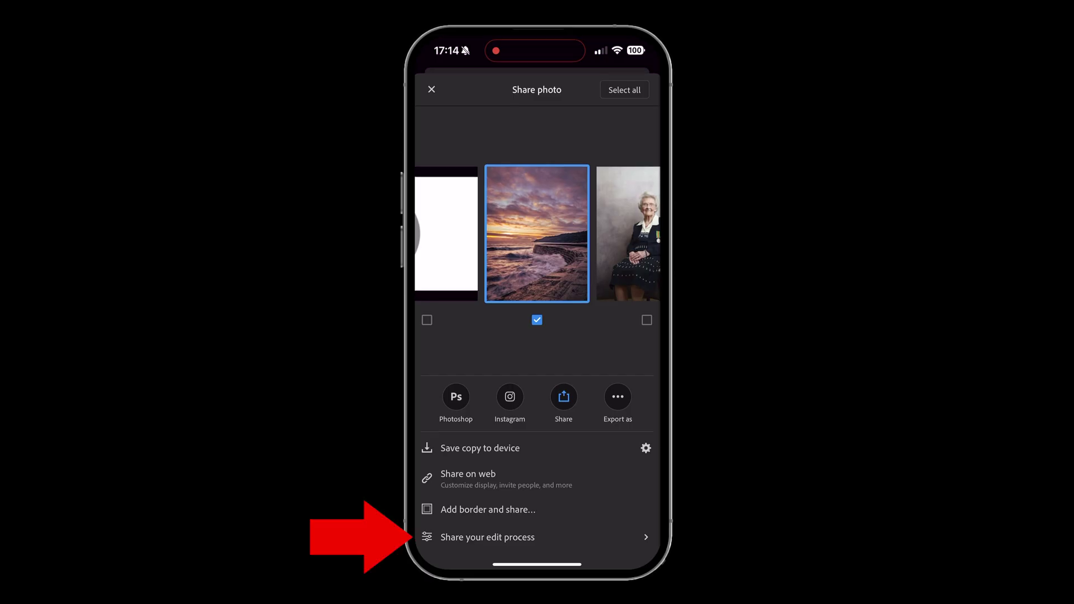
pyautogui.click(487, 537)
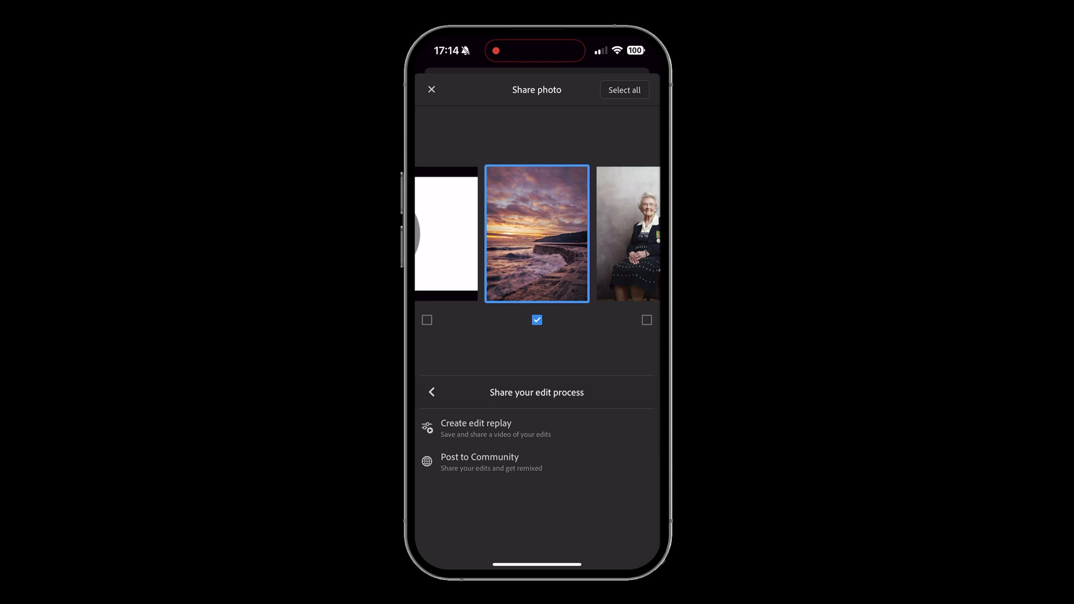
pyautogui.click(480, 462)
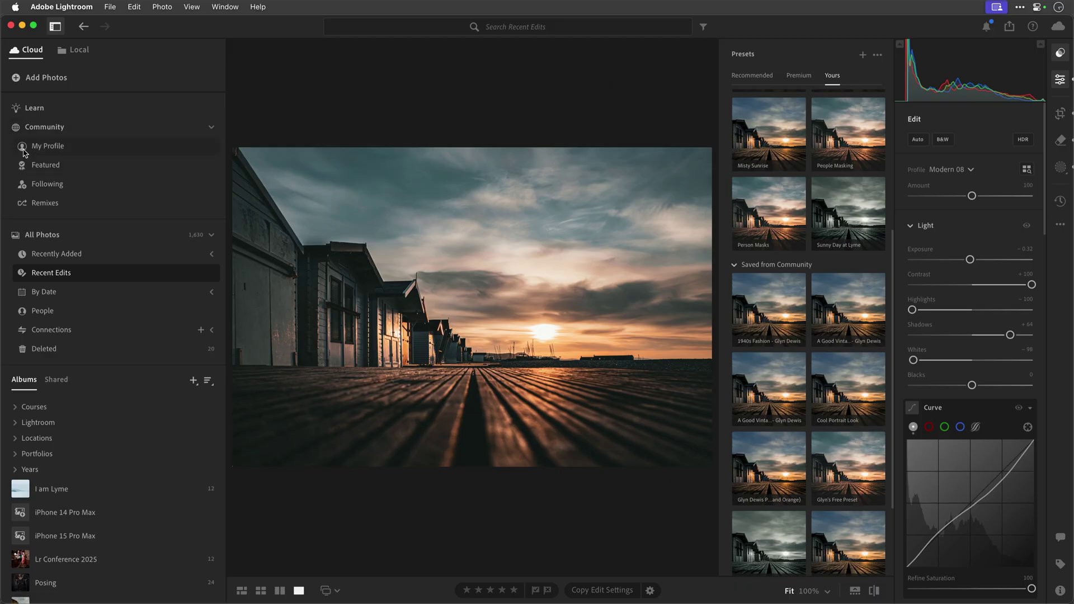
# - View your own Community profile, generate and dismiss its author link, then return to Featured
pyautogui.click(34, 150)
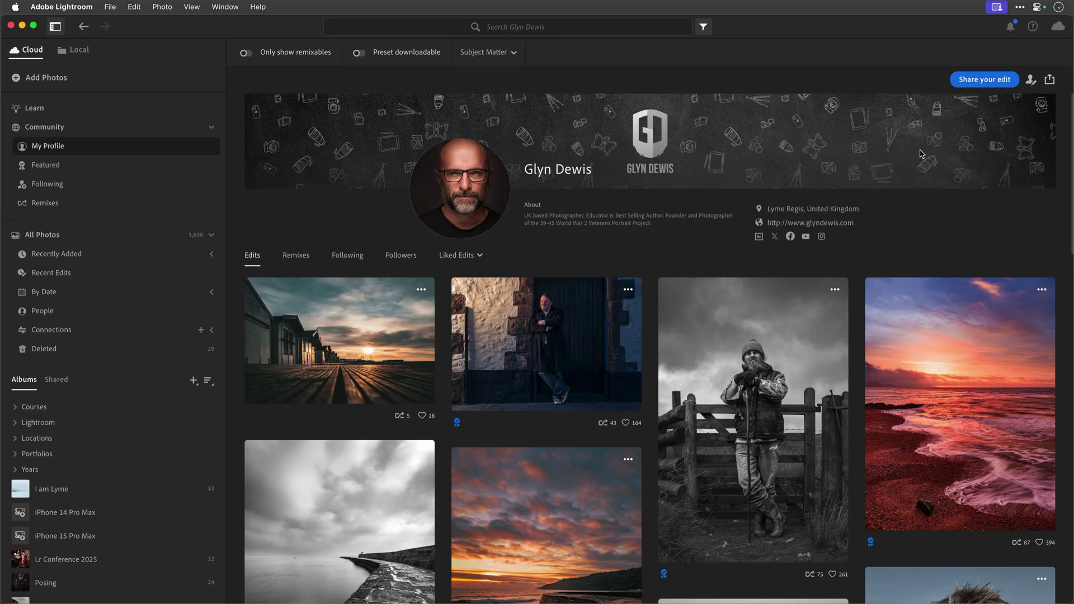
pyautogui.click(1049, 80)
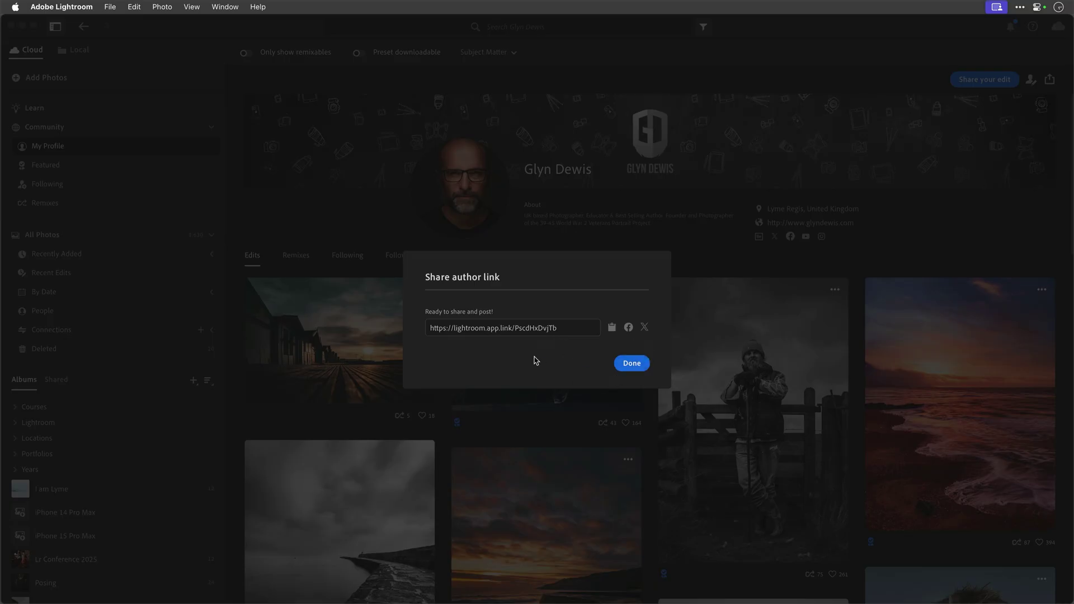
pyautogui.click(631, 364)
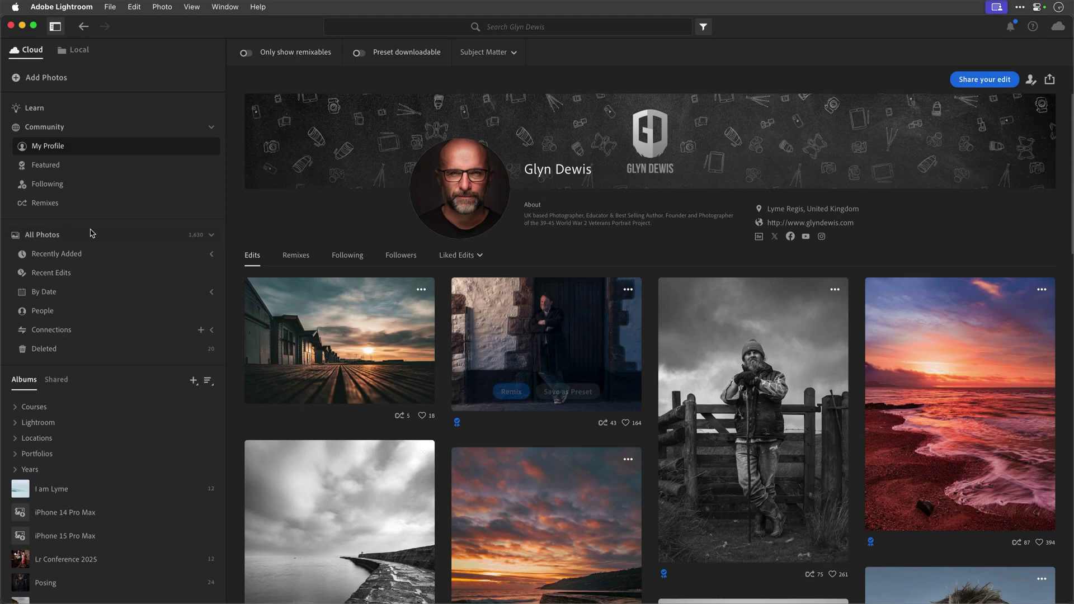
pyautogui.click(47, 166)
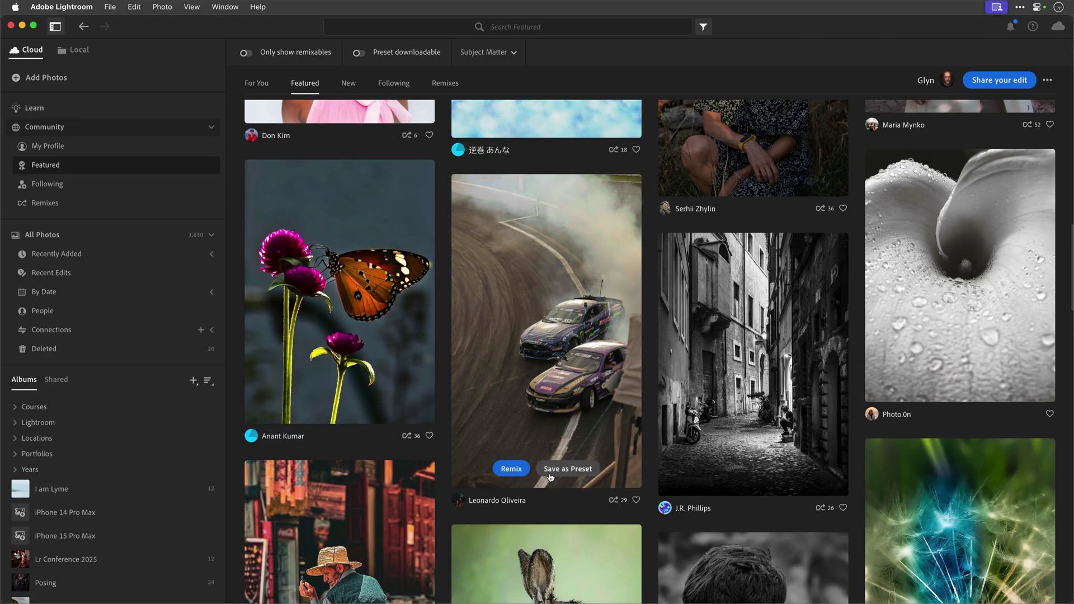
# - Open the Drift photo author's profile and scroll through their posted Edits grid
pyautogui.click(503, 501)
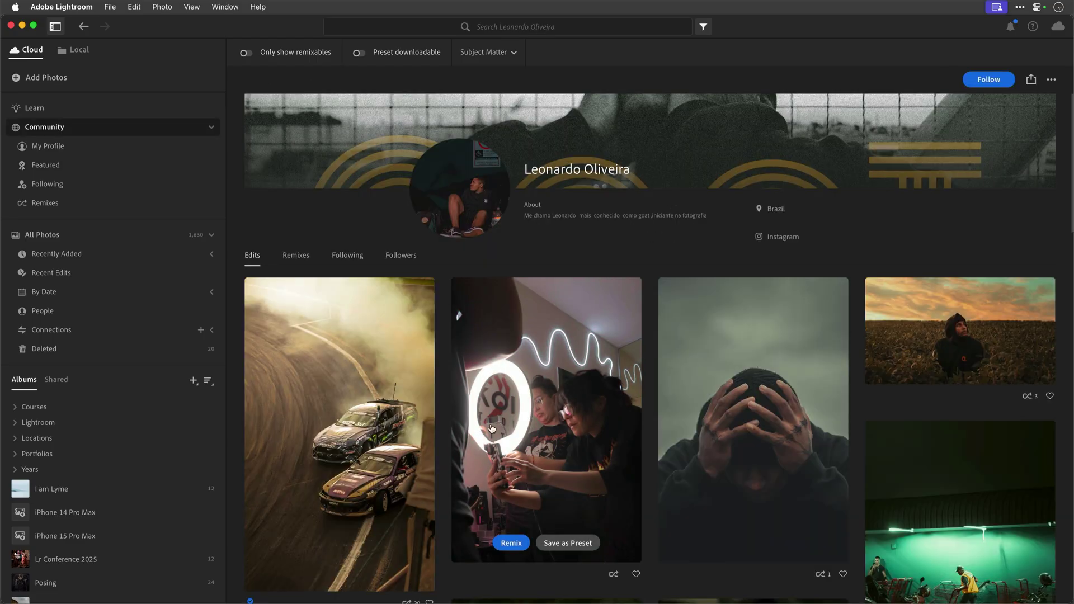
pyautogui.scroll(-6, 595, 306)
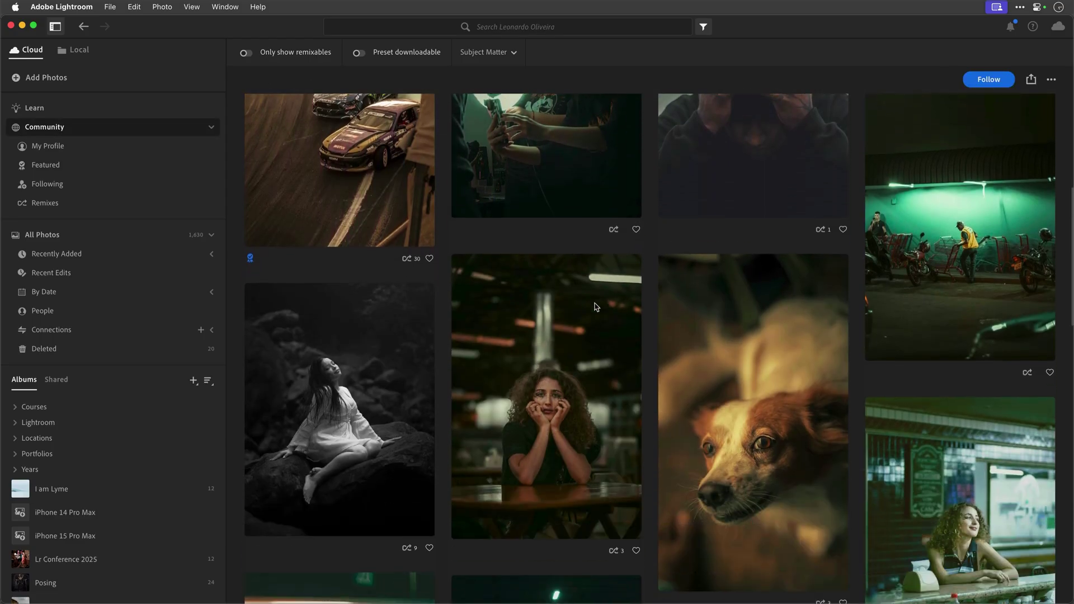
pyautogui.scroll(7, 595, 306)
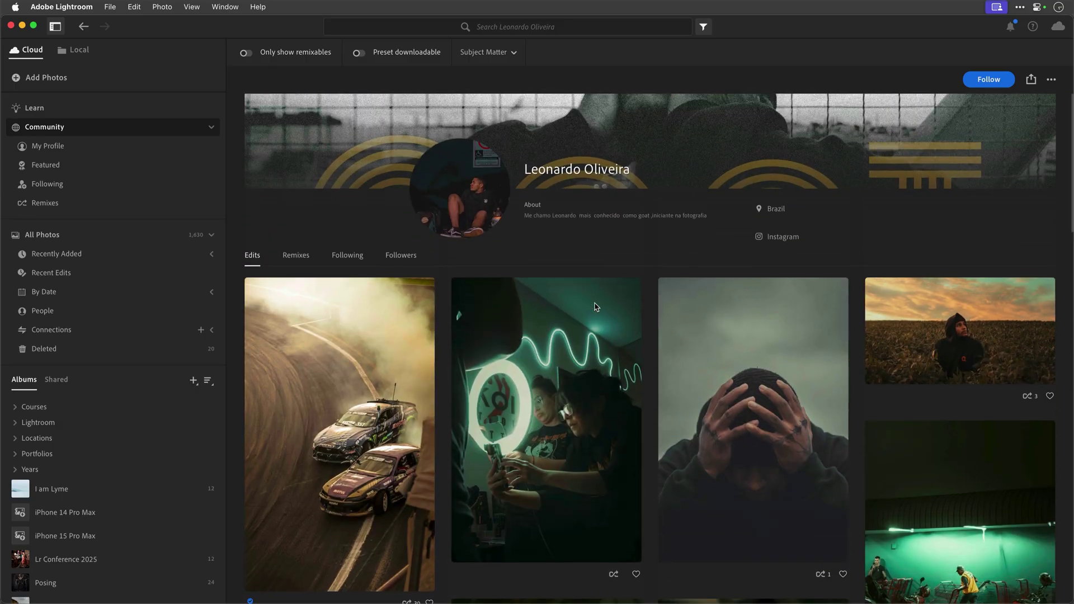
pyautogui.scroll(-9, 595, 306)
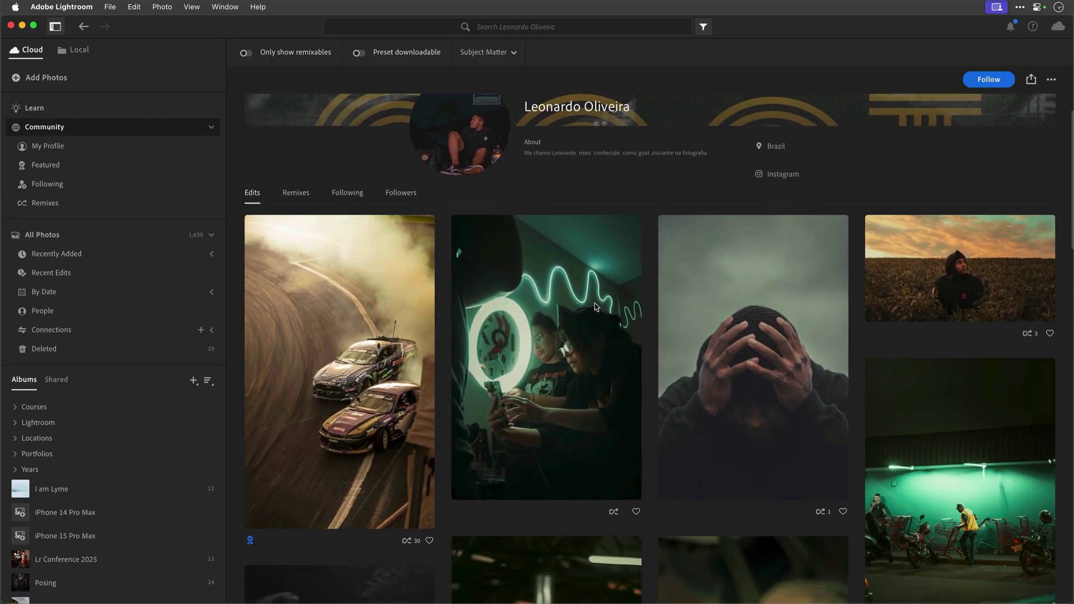
pyautogui.scroll(-11, 595, 306)
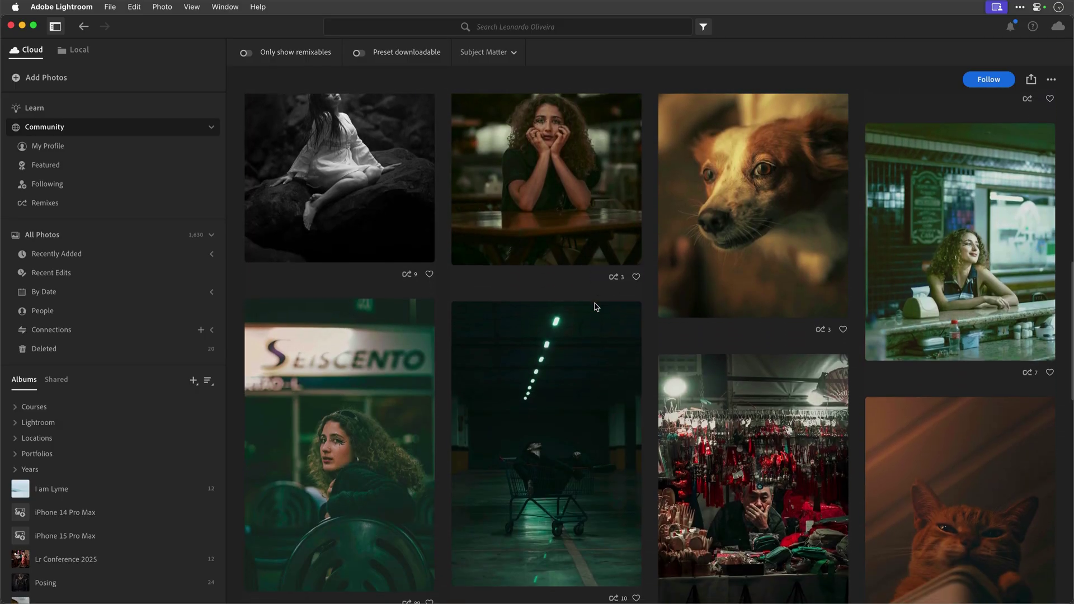
pyautogui.scroll(-5, 595, 307)
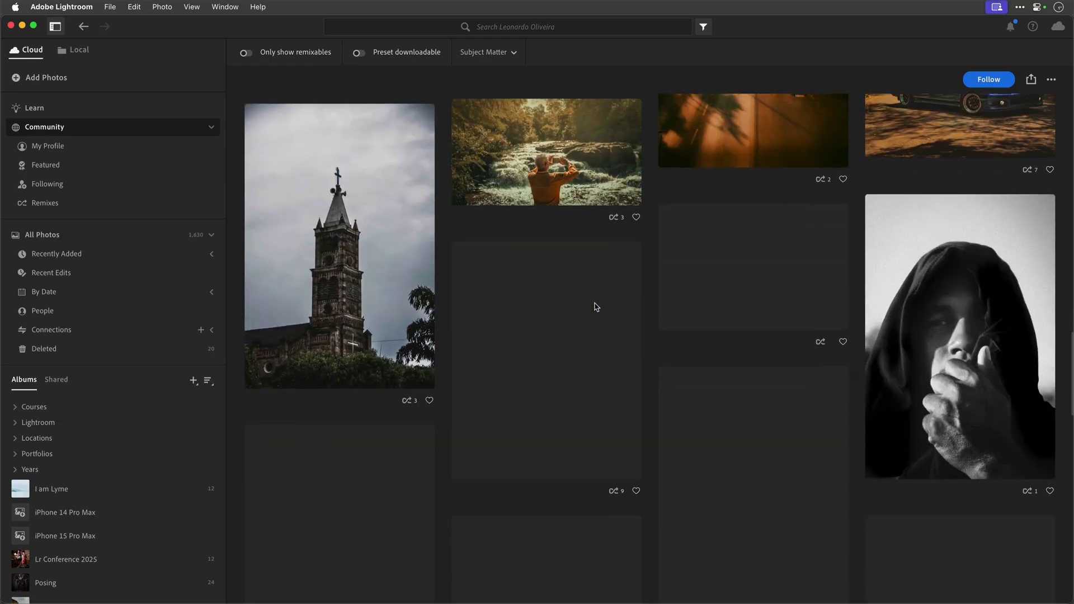
pyautogui.scroll(20, 595, 306)
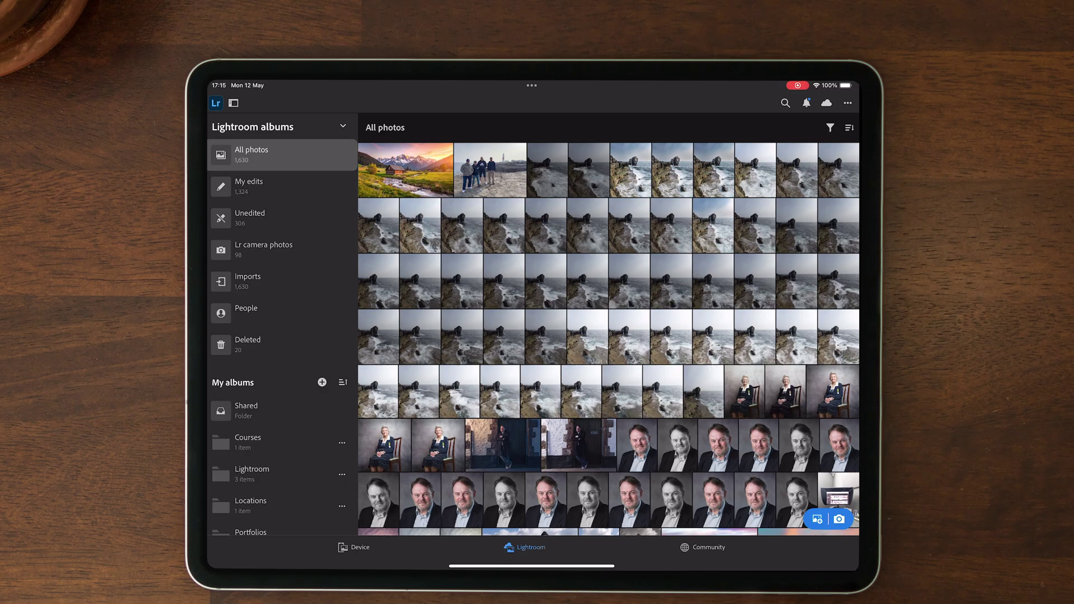
# - On the iPad, open the Lr Conference 2025 sunset seascape and start its Post to Community form
pyautogui.moveTo(241, 425); pyautogui.dragTo(221, 215)
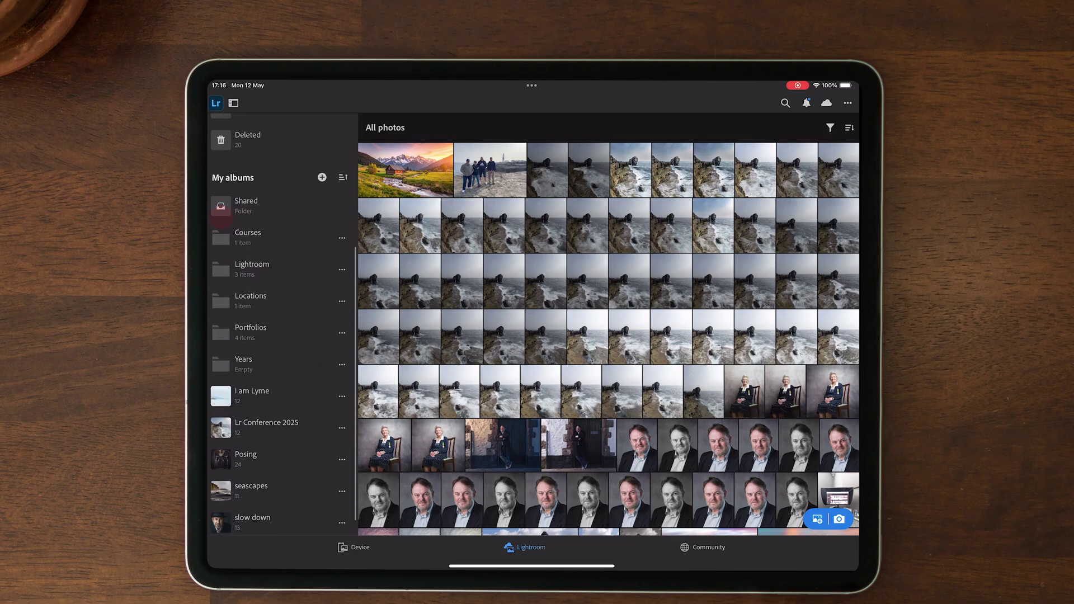
pyautogui.click(267, 427)
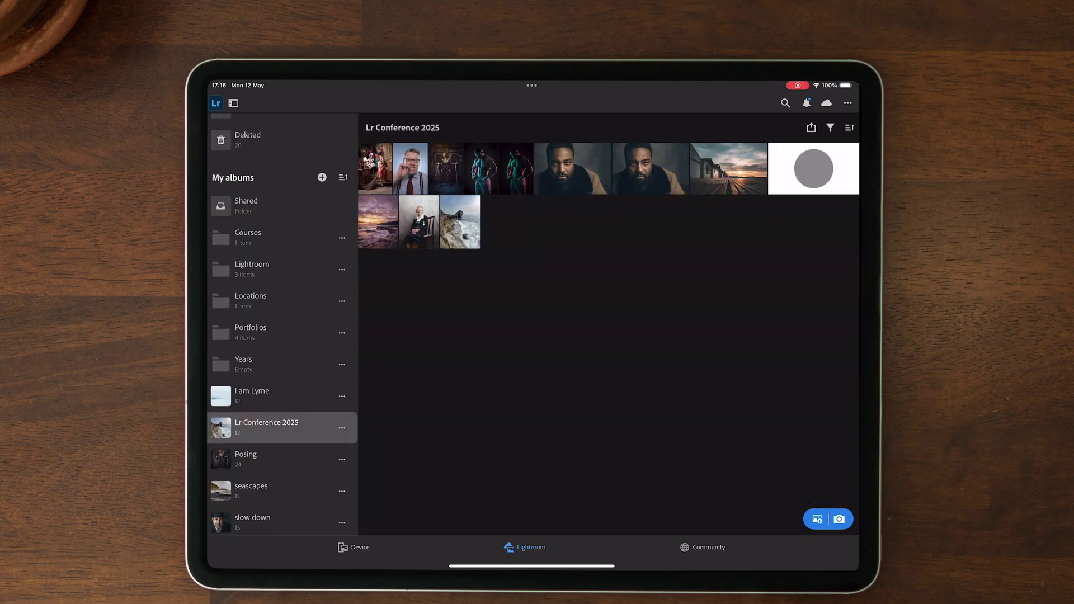
pyautogui.click(378, 230)
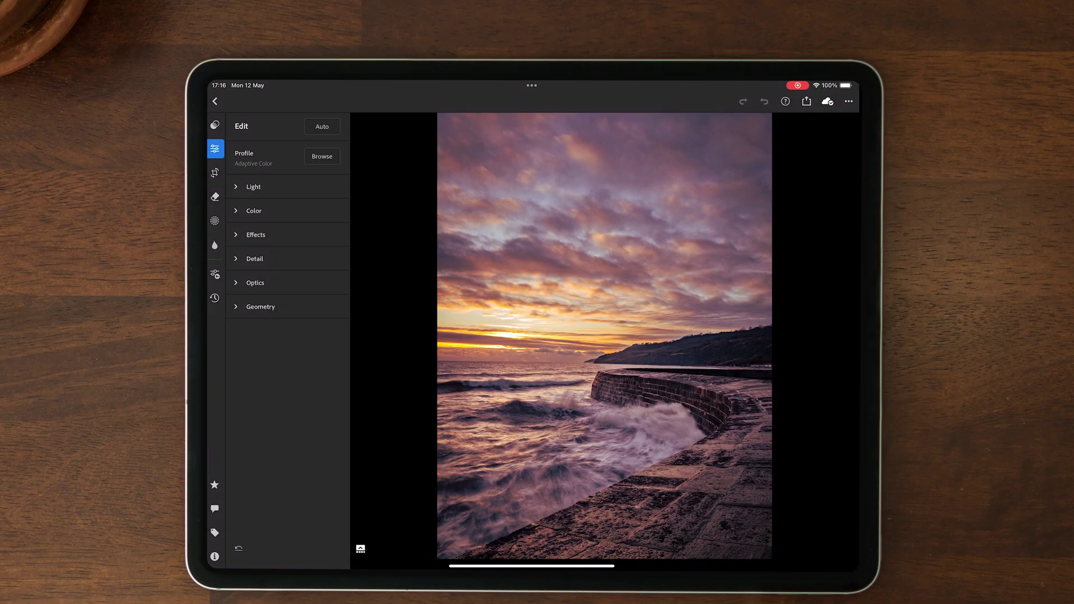
pyautogui.click(806, 101)
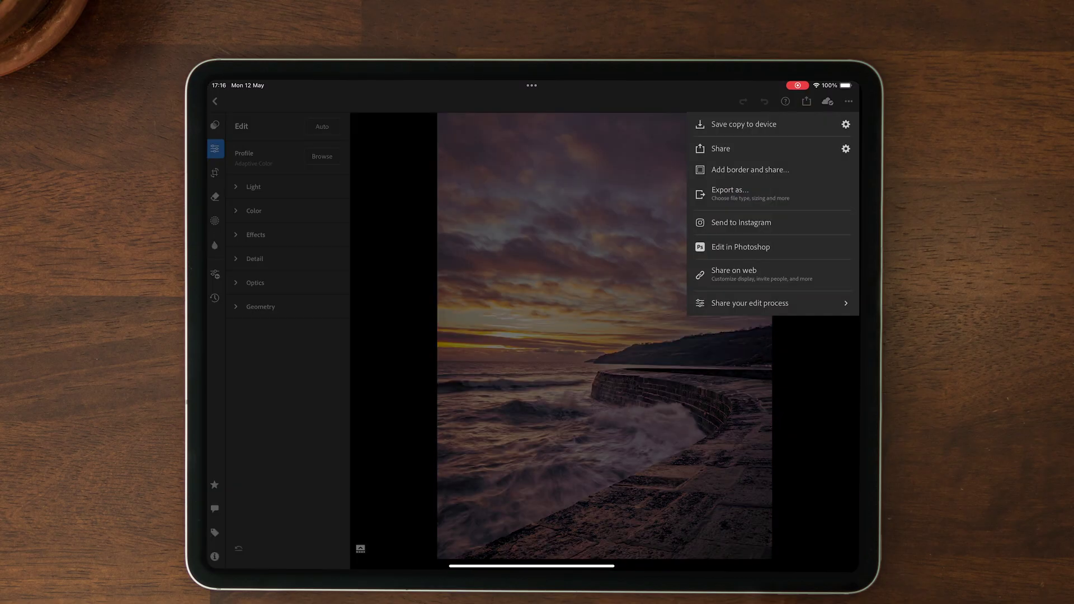
pyautogui.click(727, 303)
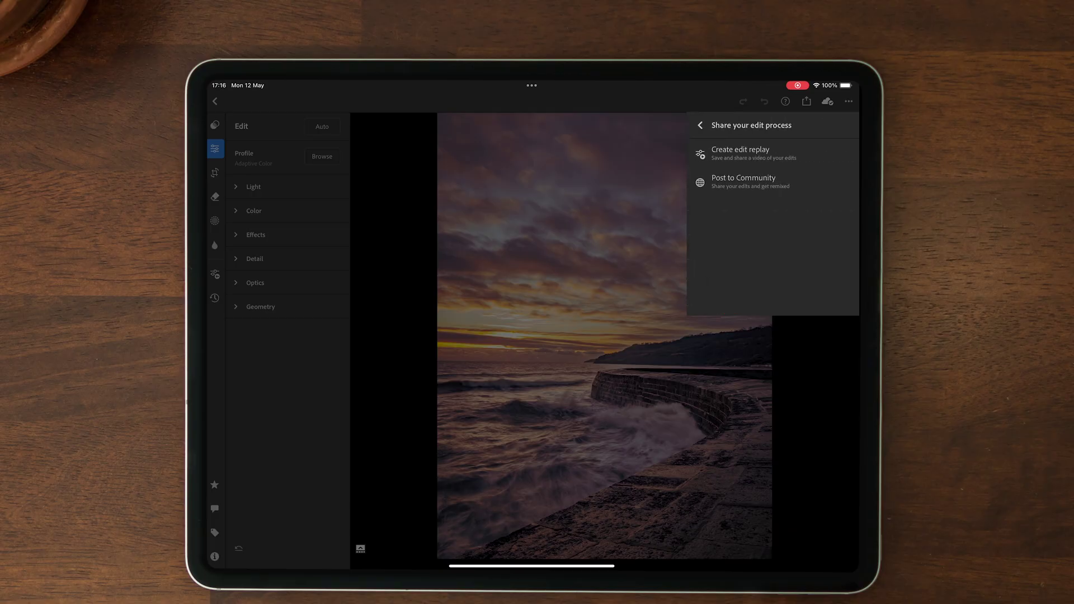
pyautogui.click(720, 177)
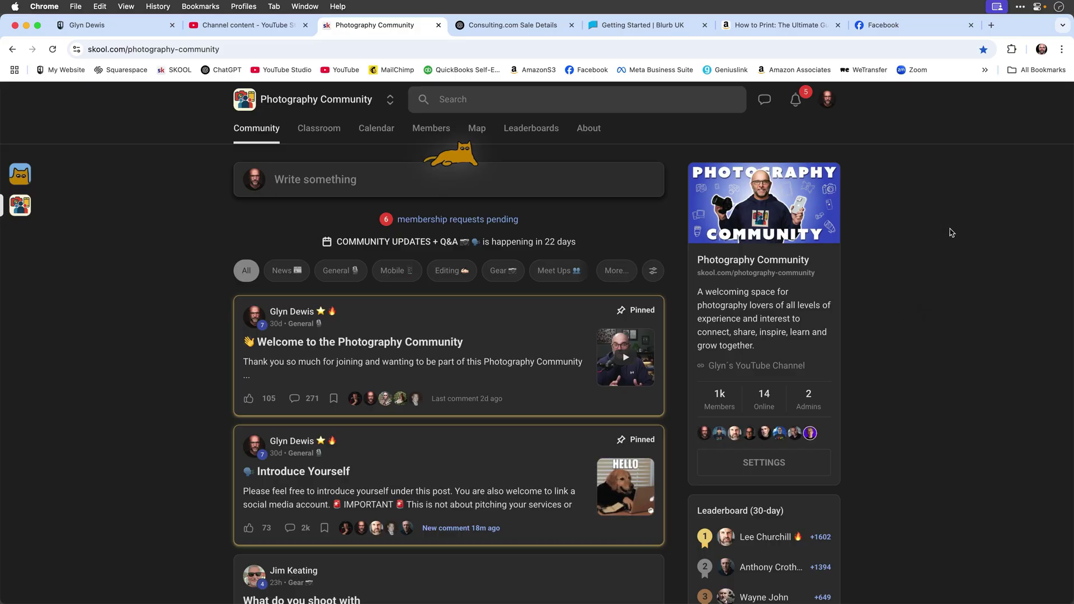
# - Load lightroom.adobe.com in a new Chrome tab
pyautogui.click(990, 25)
pyautogui.write('light')
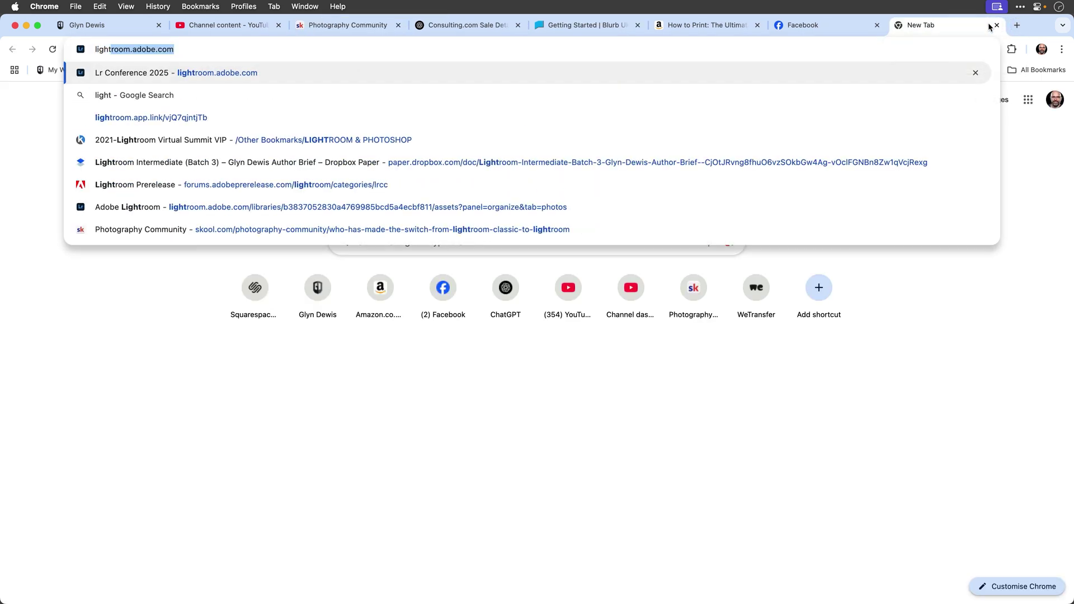
pyautogui.press('Return')
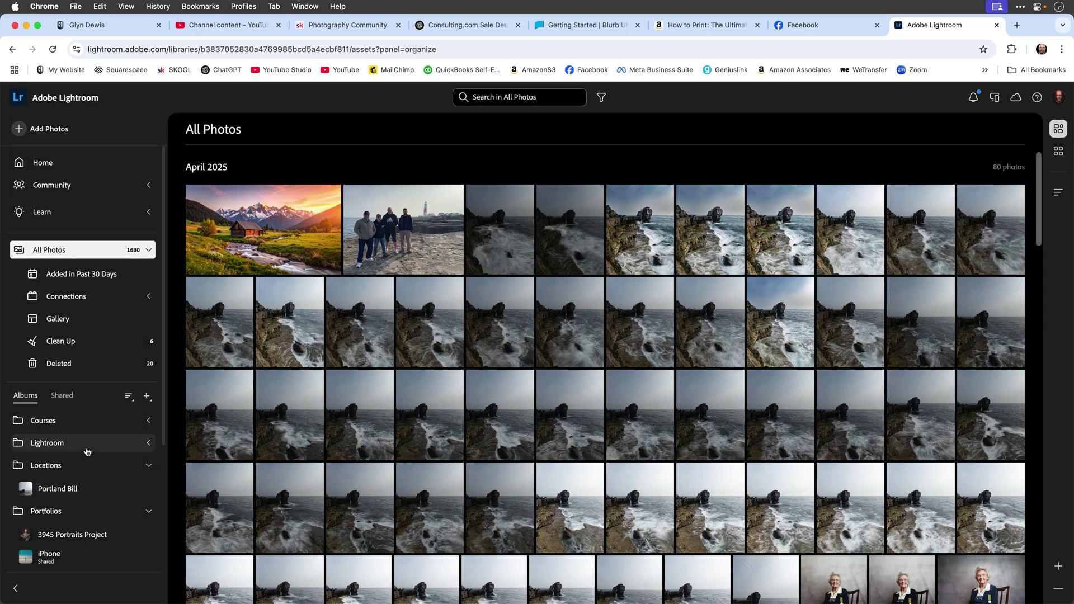
pyautogui.scroll(-3, 79, 446)
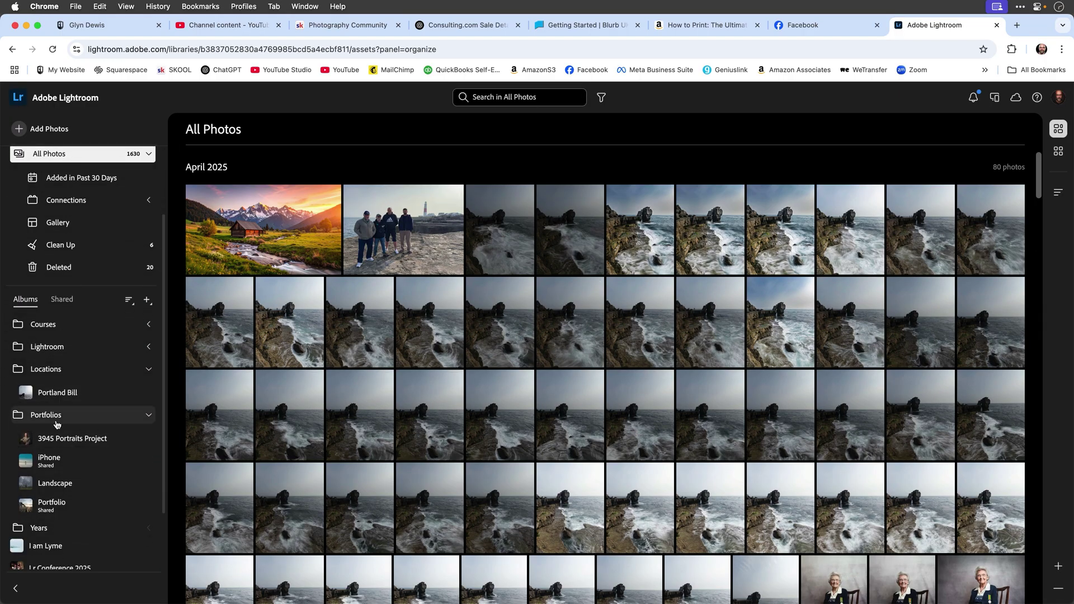
pyautogui.scroll(-2, 56, 425)
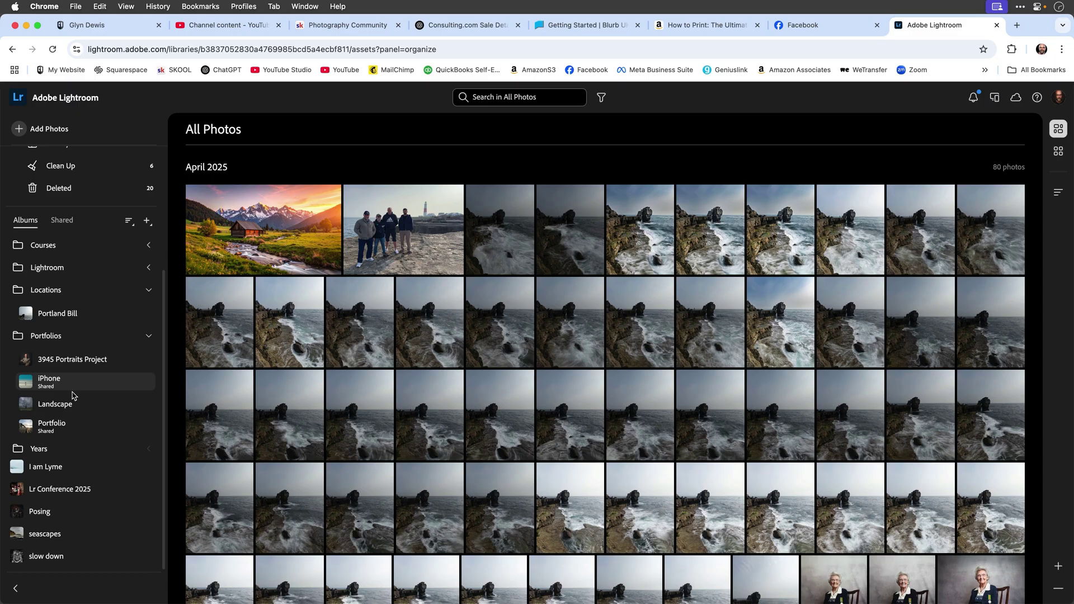
# - Open the beach-huts sunset photo from Lr Conference 2025 and choose Share > Post in Community
pyautogui.click(61, 490)
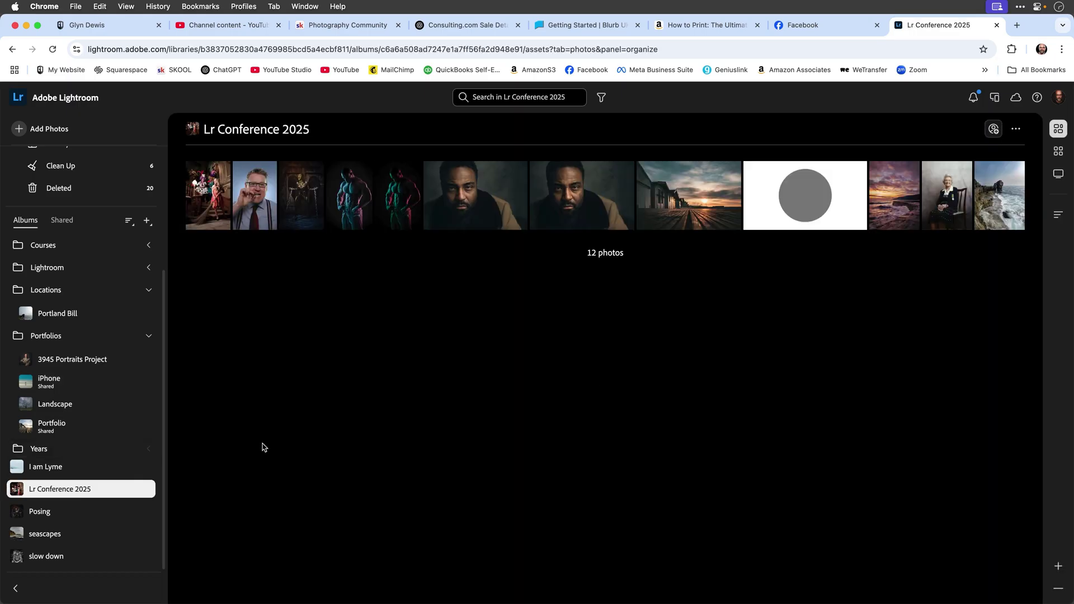
pyautogui.click(700, 199)
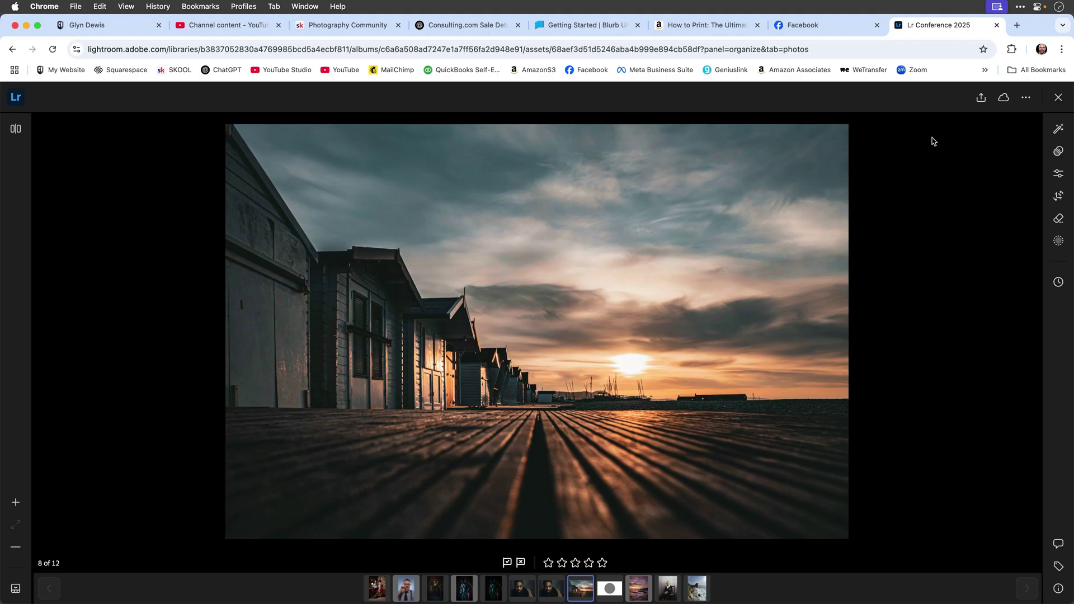
pyautogui.click(982, 100)
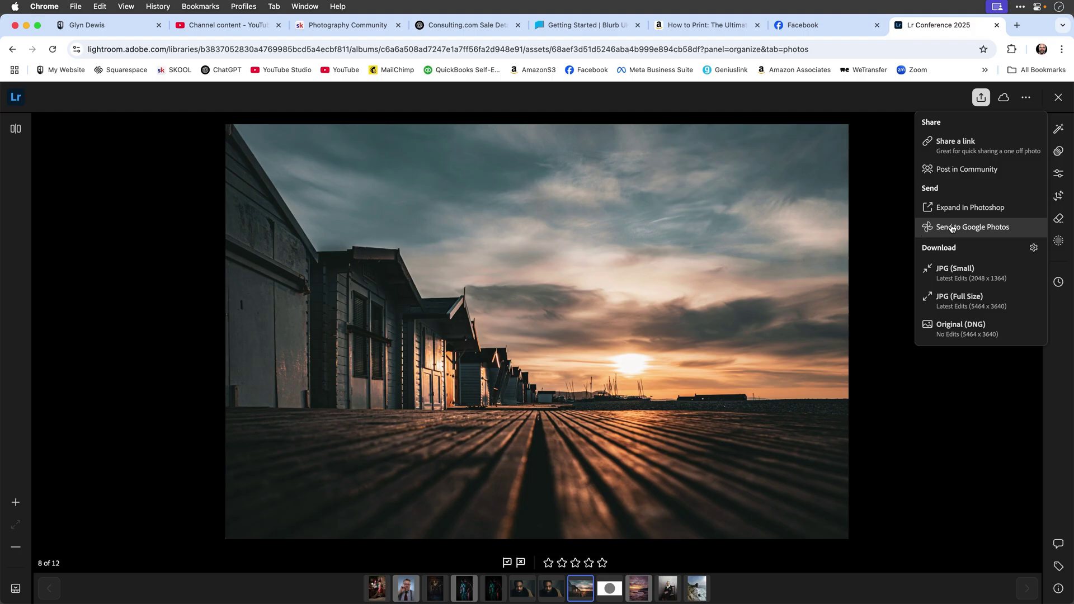
pyautogui.click(976, 170)
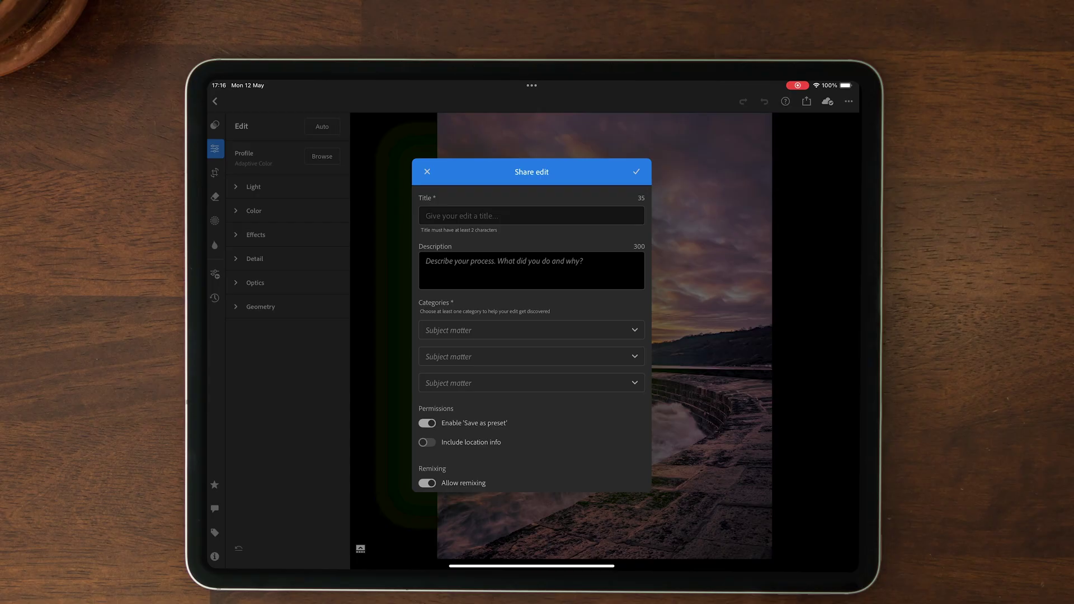
# - Leave the unsaved Community post form and return to the album's photos
pyautogui.click(427, 172)
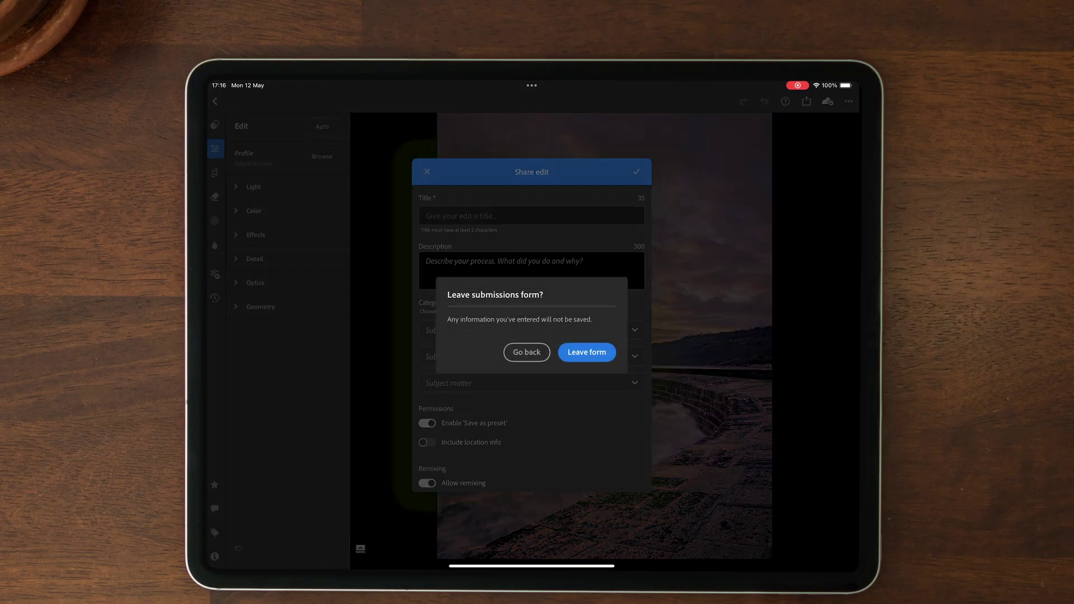
pyautogui.click(587, 352)
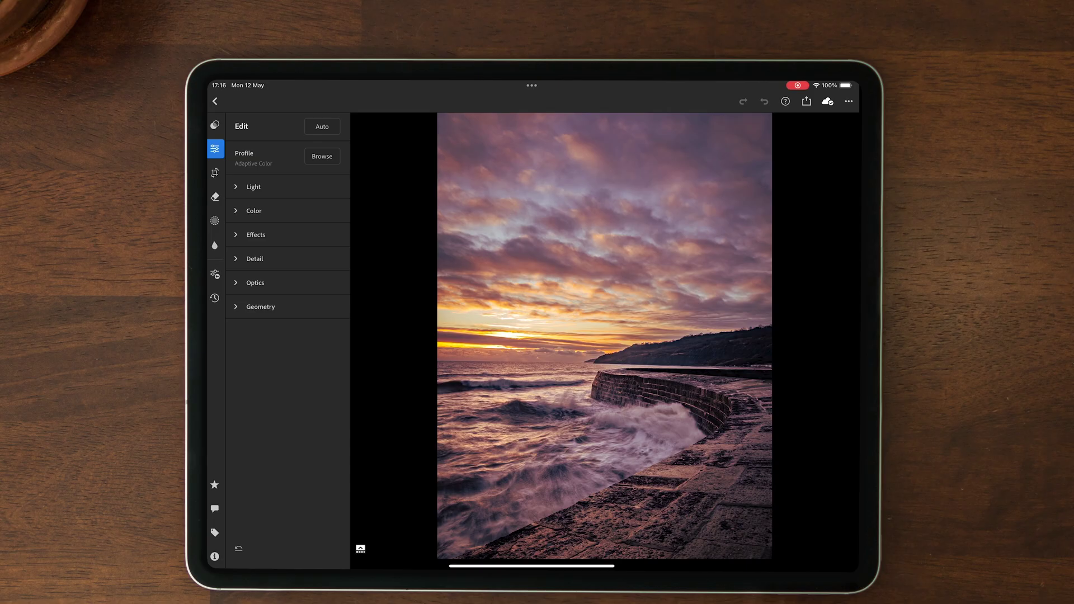
pyautogui.click(214, 101)
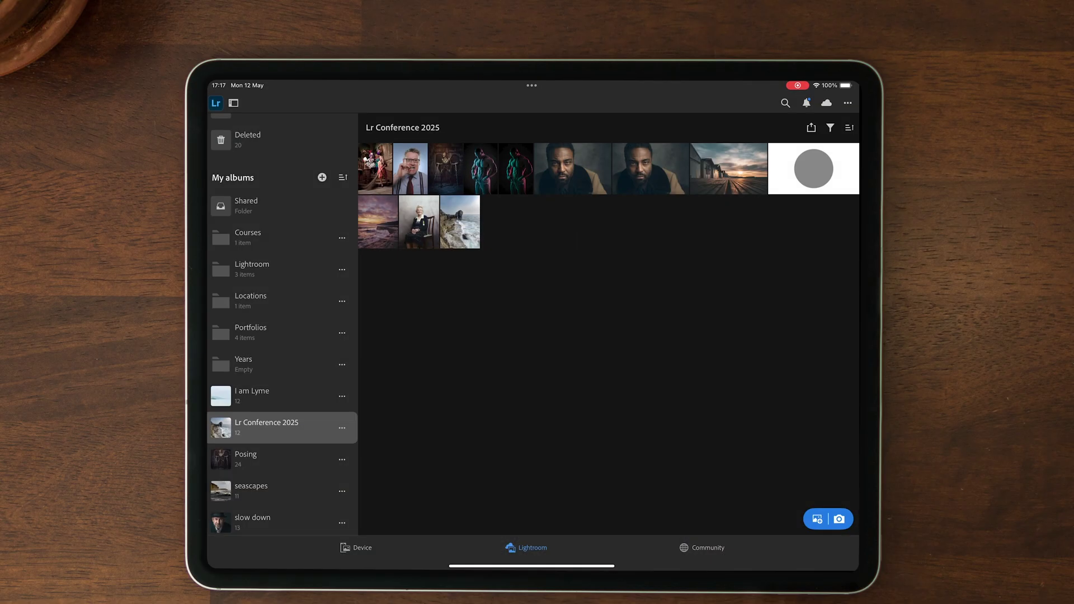
# - Open the boardwalk photo's Share your edit process options, then go to the home screen
pyautogui.click(717, 170)
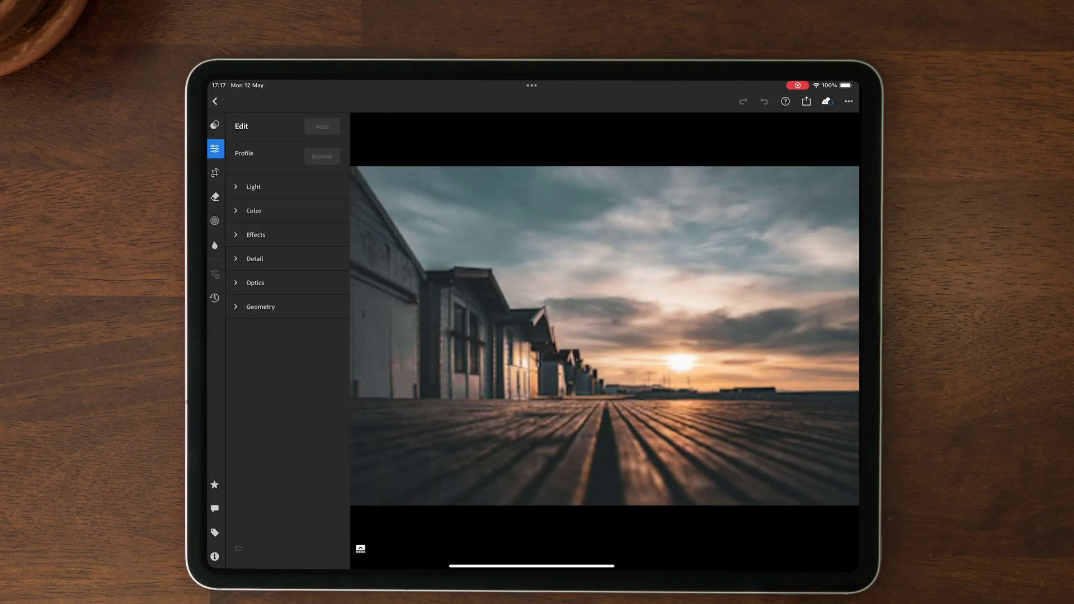
pyautogui.click(806, 101)
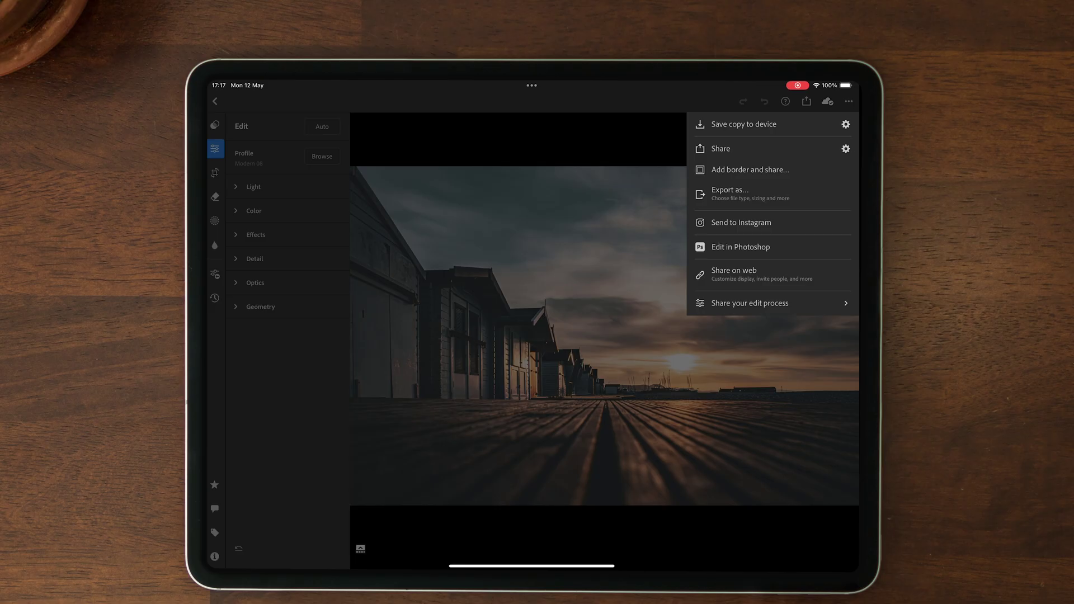
pyautogui.click(738, 299)
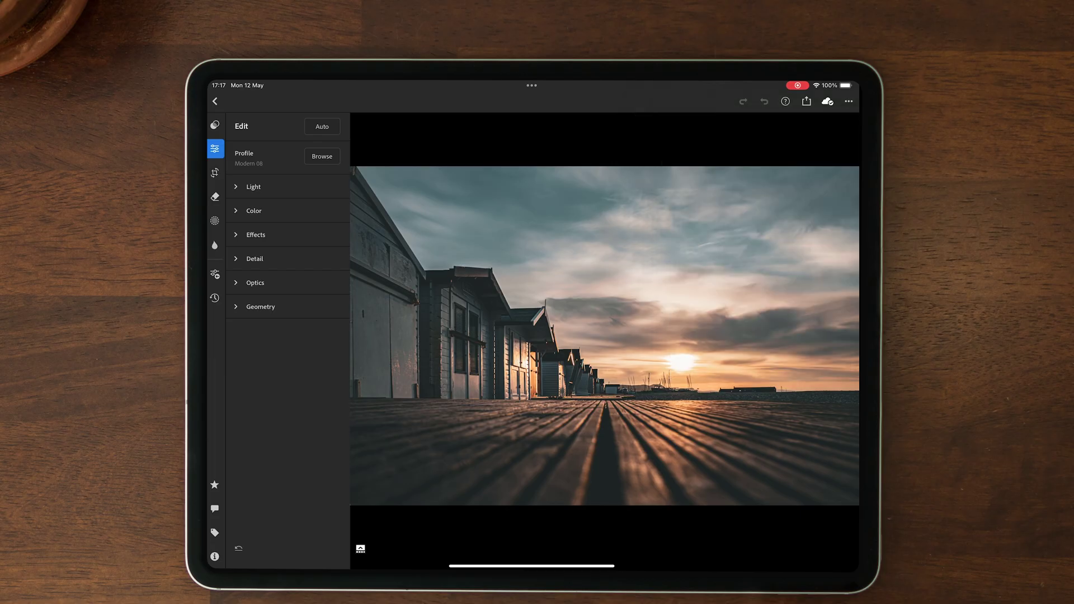
pyautogui.moveTo(531, 565); pyautogui.dragTo(531, 392)
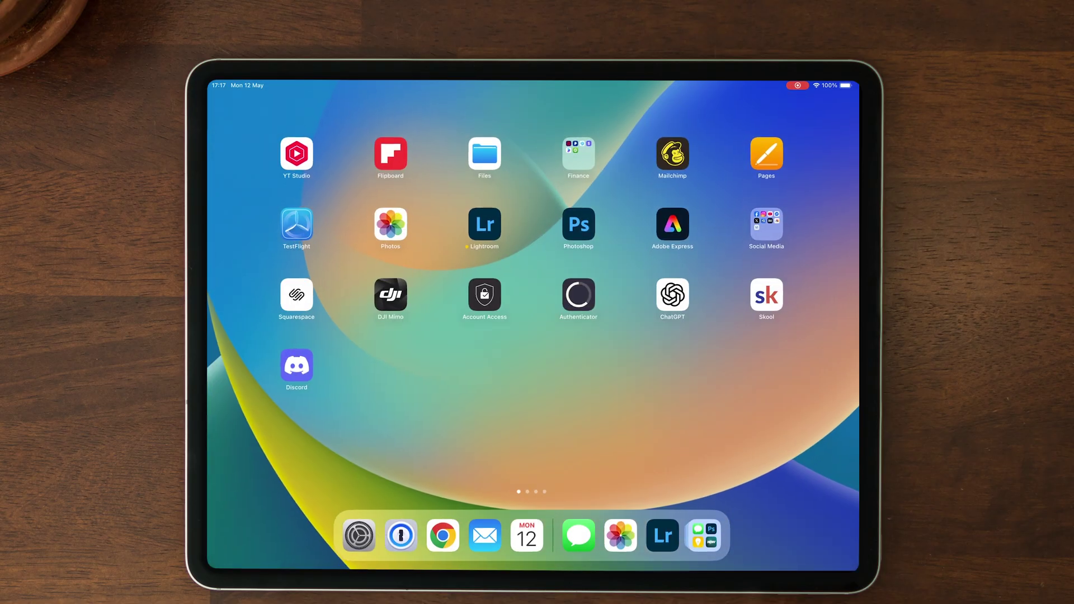
pyautogui.click(391, 223)
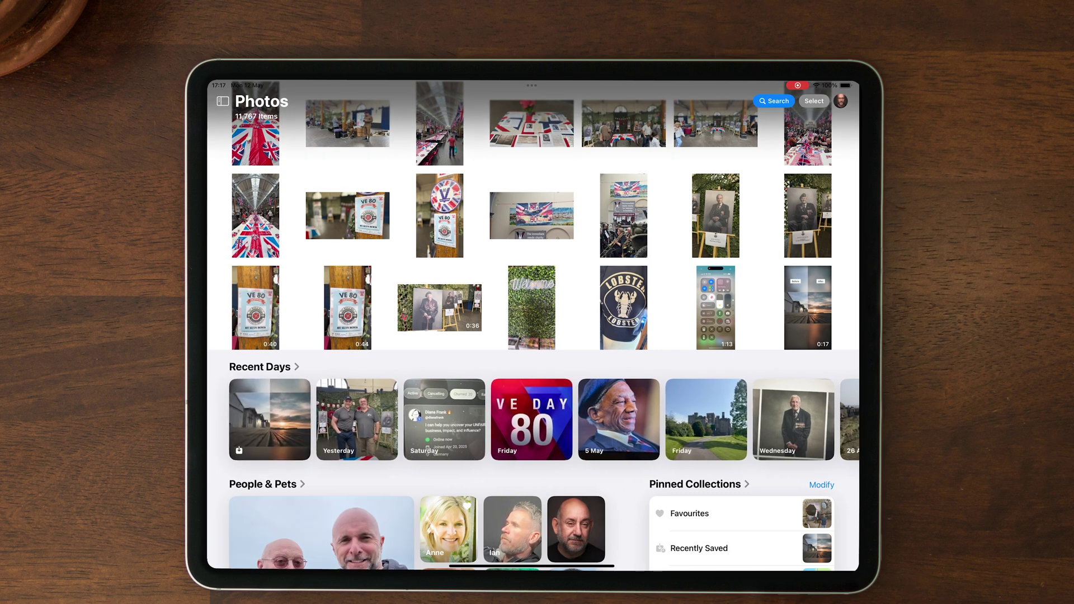
pyautogui.click(269, 419)
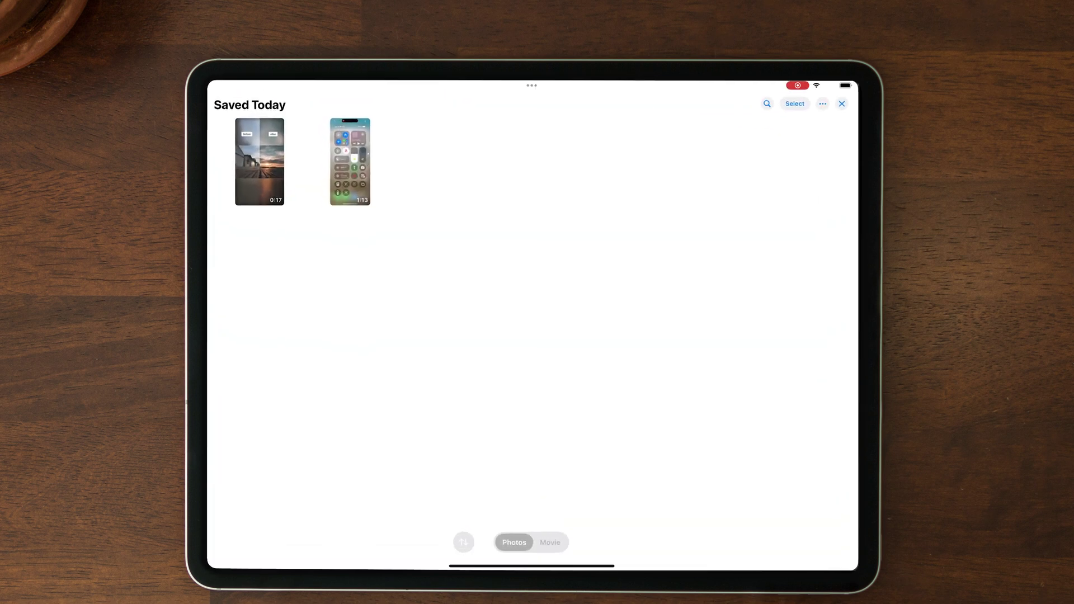
pyautogui.click(259, 161)
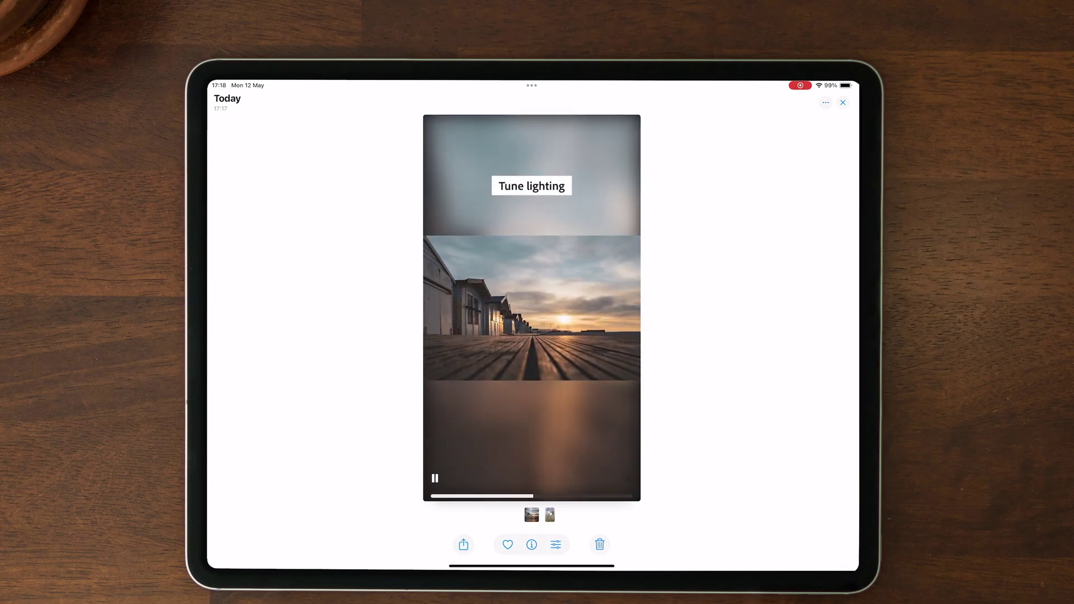
pyautogui.press('super+h')
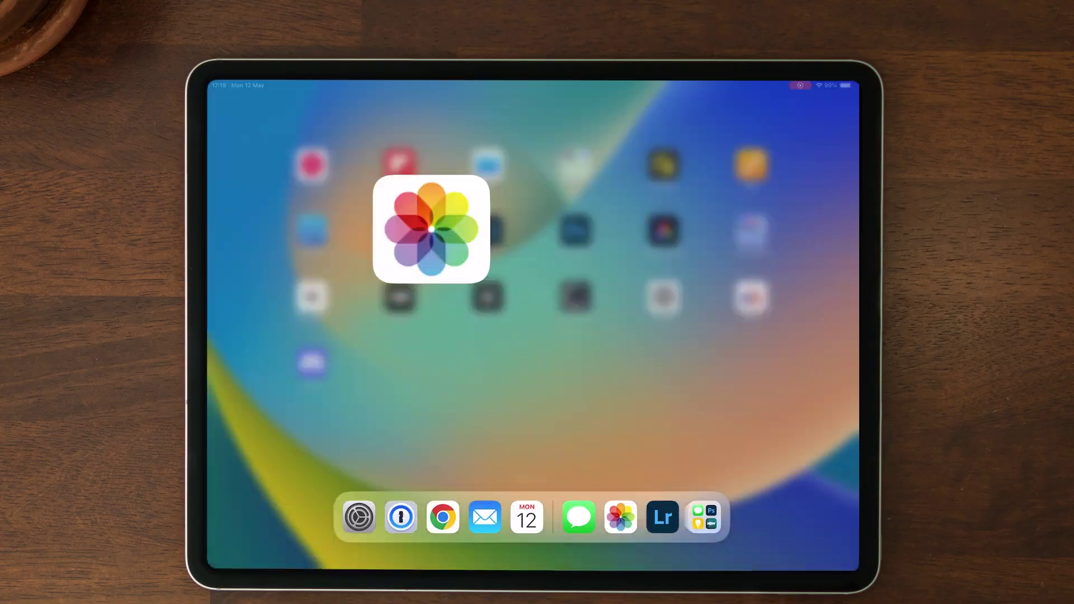